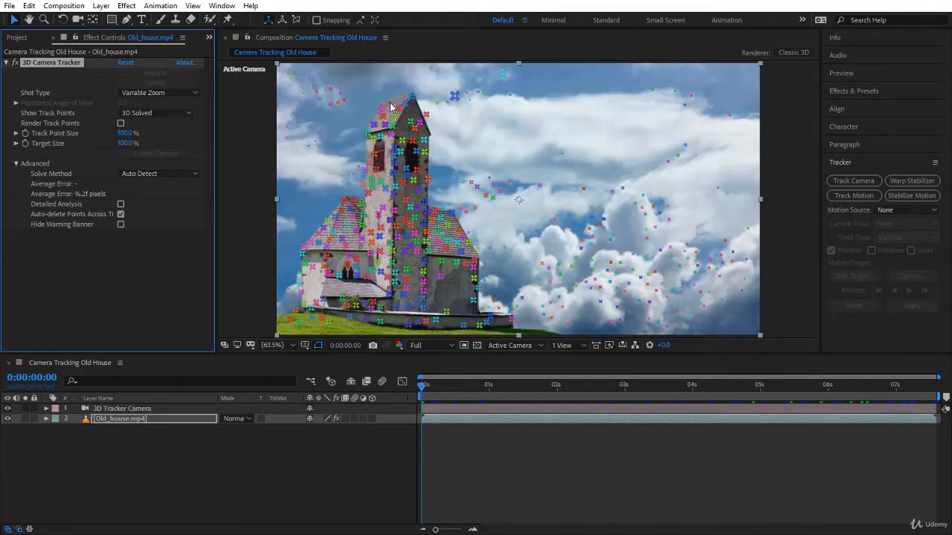
# Try Track Point Size values of 52% and 14% on the tower roof, comparing the clip's first and last frames
pyautogui.scroll(4, 389, 114)
pyautogui.scroll(-2, 387, 116)
pyautogui.moveTo(223, 150); pyautogui.dragTo(595, 320)
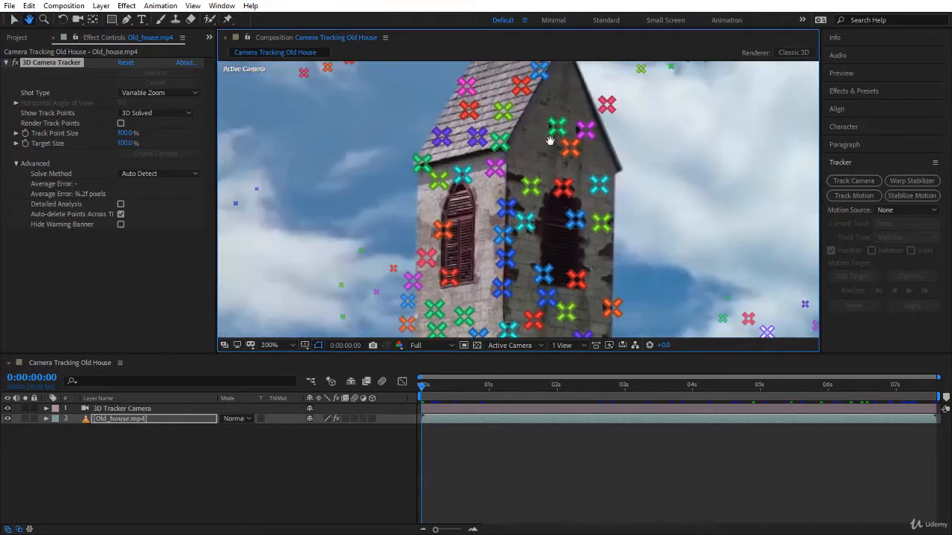
pyautogui.moveTo(550, 140); pyautogui.dragTo(509, 238)
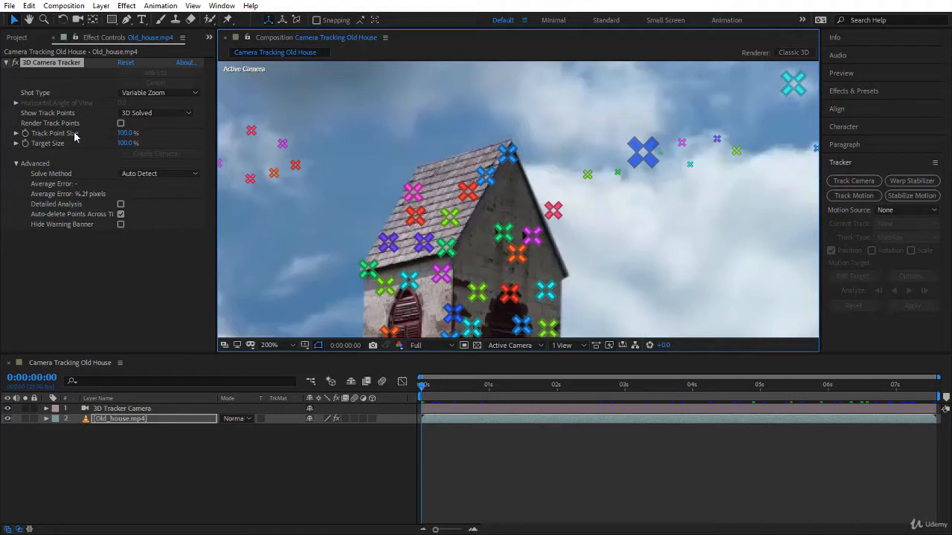
pyautogui.moveTo(127, 134); pyautogui.dragTo(99, 133)
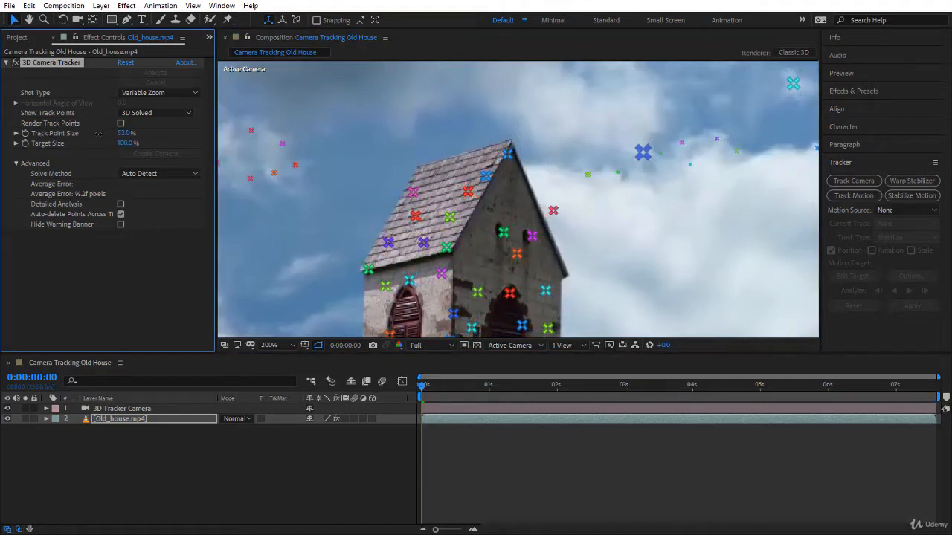
pyautogui.moveTo(421, 386); pyautogui.dragTo(934, 387)
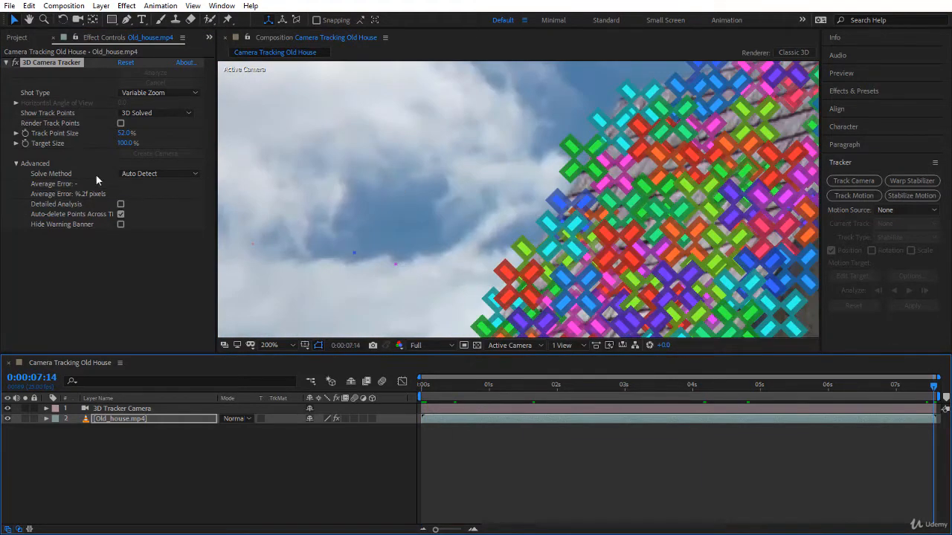
pyautogui.moveTo(125, 133); pyautogui.dragTo(99, 135)
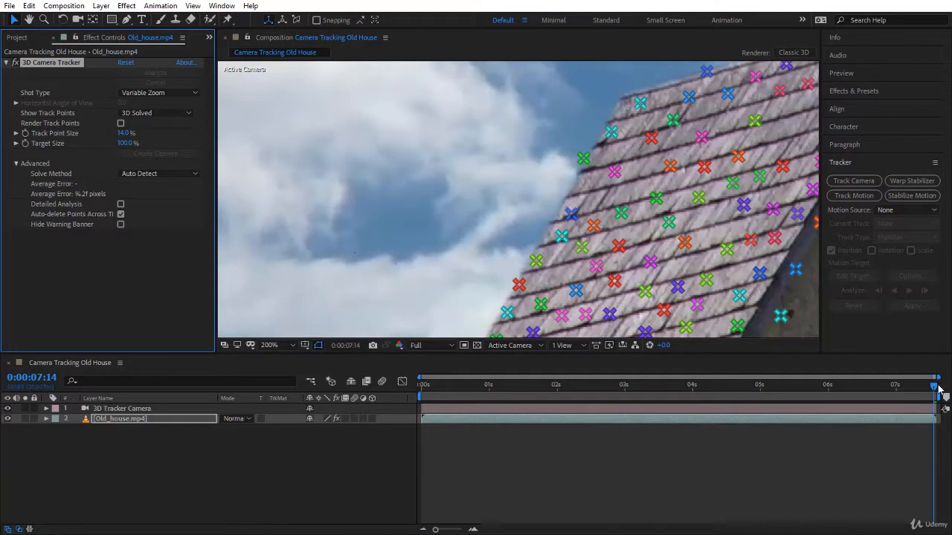
pyautogui.moveTo(936, 390); pyautogui.dragTo(409, 432)
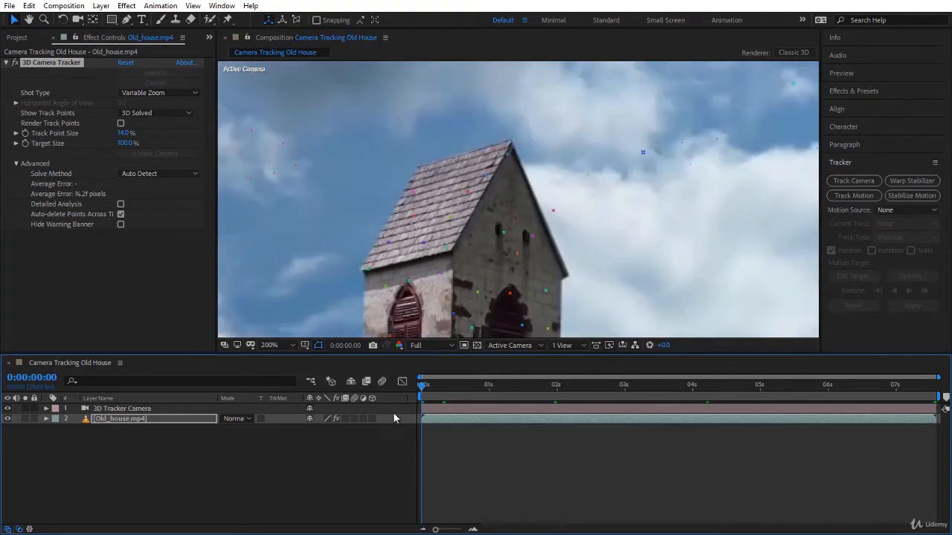
# Set the 3D Camera Tracker's Track Point Size to 65% and its Target Size to 27%
pyautogui.moveTo(123, 133); pyautogui.dragTo(161, 141)
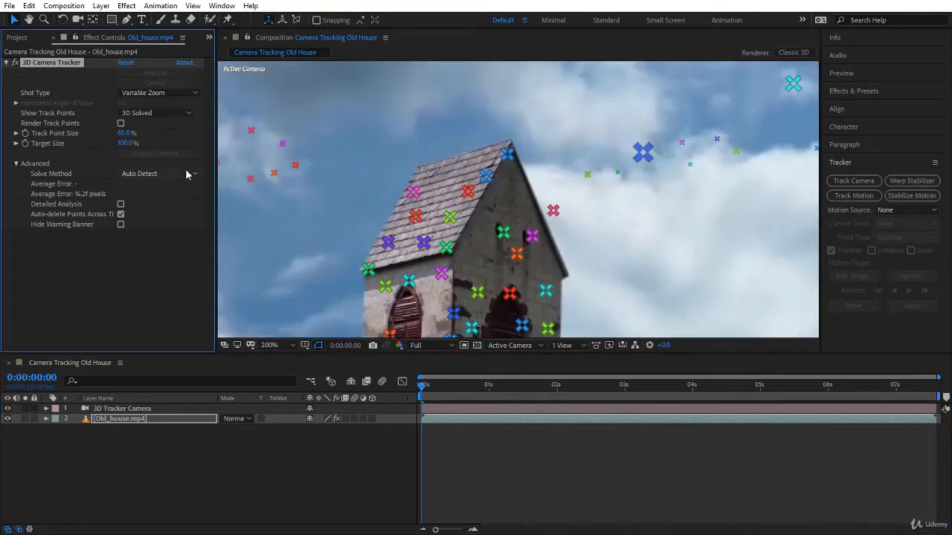
pyautogui.moveTo(435, 191)
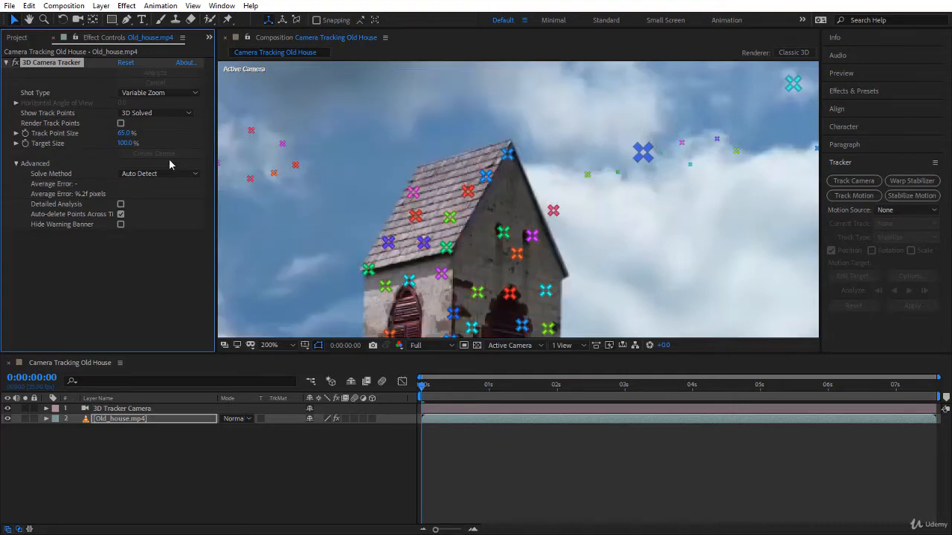
pyautogui.moveTo(124, 143); pyautogui.dragTo(106, 144)
# Try selecting individual track points at the roof peak, mid-roof and far roof edge as a target plane, then clear the selection
pyautogui.click(506, 154)
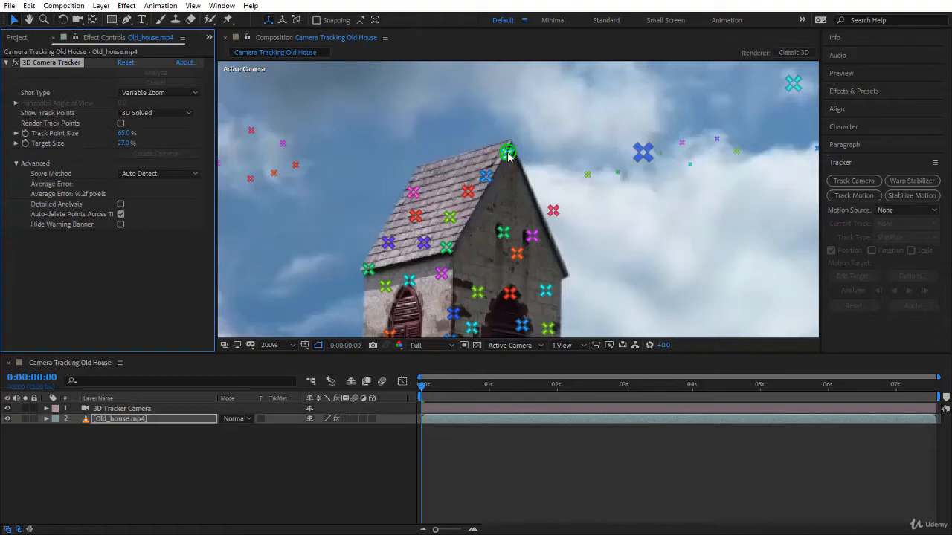
pyautogui.keyDown('shift'); pyautogui.click(467, 192); pyautogui.keyUp('shift')
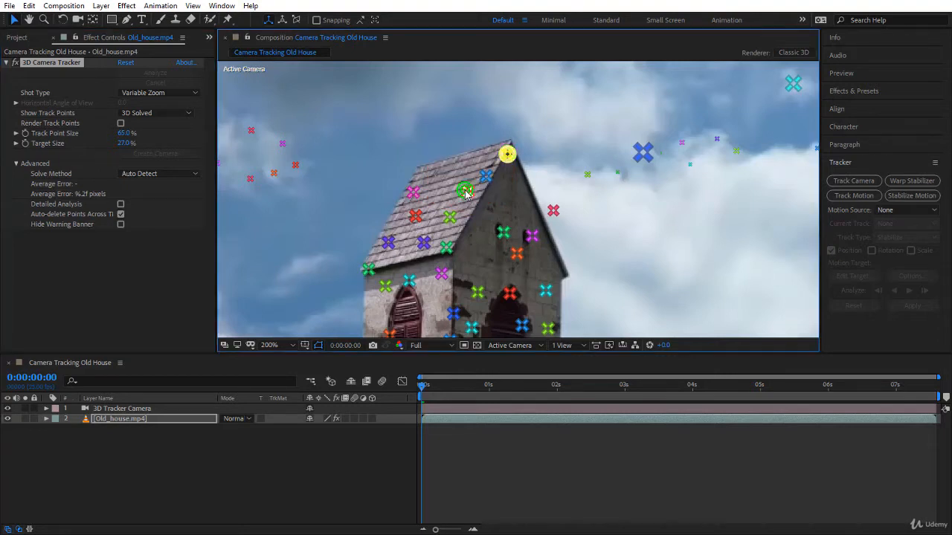
pyautogui.keyDown('shift'); pyautogui.click(414, 195); pyautogui.keyUp('shift')
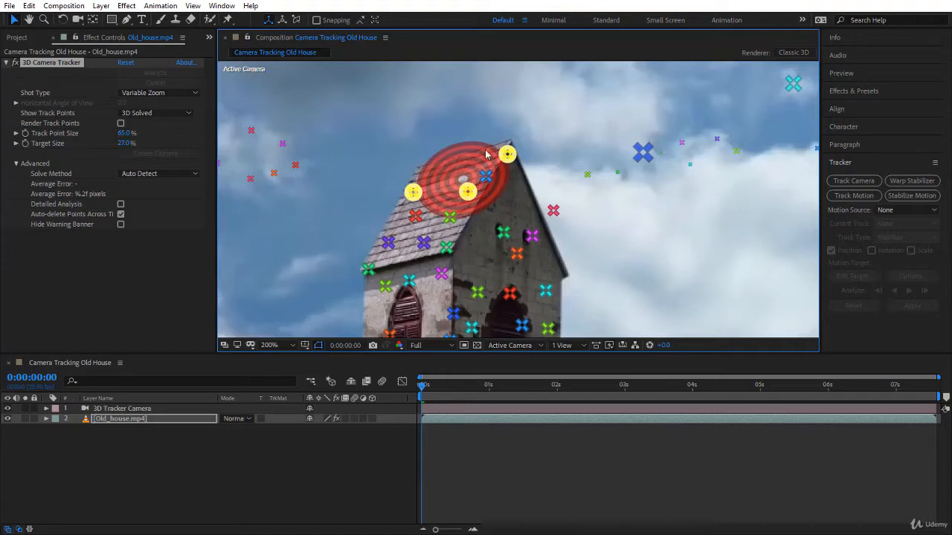
pyautogui.click(440, 213)
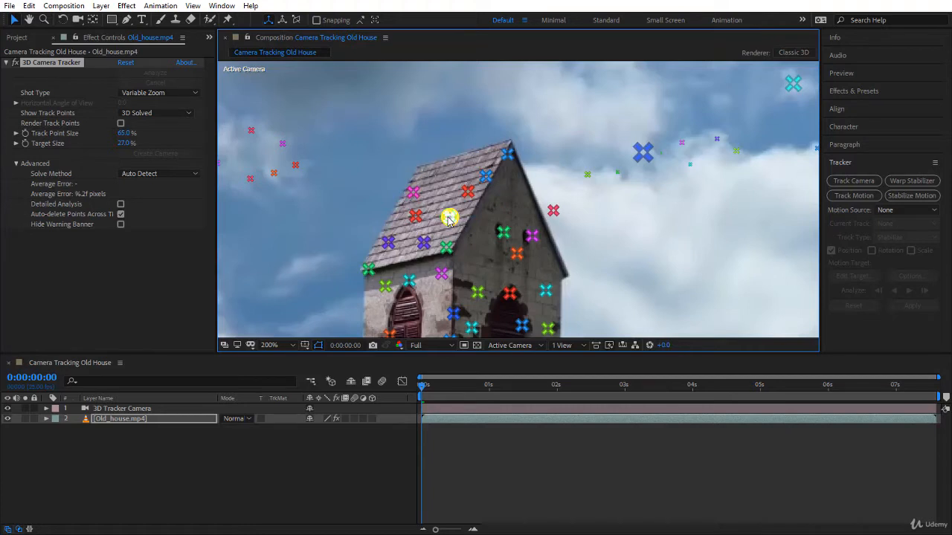
# Try two other three-point combinations on the tower roof to compare their target planes, clearing each selection
pyautogui.click(508, 157)
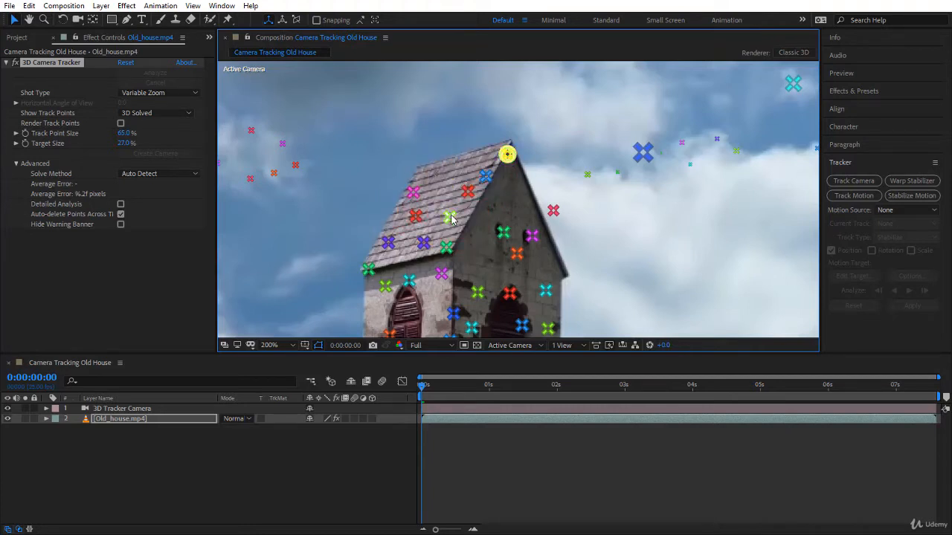
pyautogui.keyDown('shift'); pyautogui.click(451, 218); pyautogui.keyUp('shift')
pyautogui.keyDown('shift'); pyautogui.click(413, 192); pyautogui.keyUp('shift')
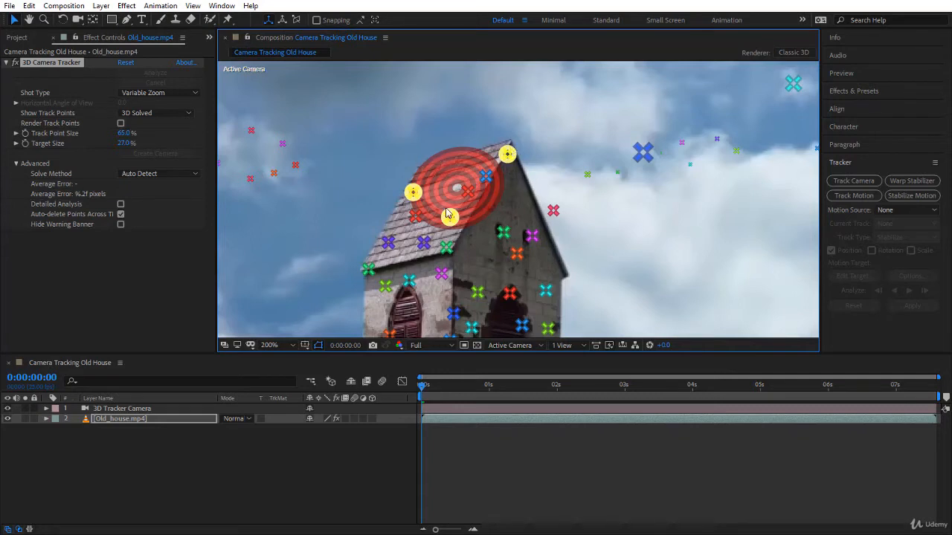
pyautogui.click(439, 140)
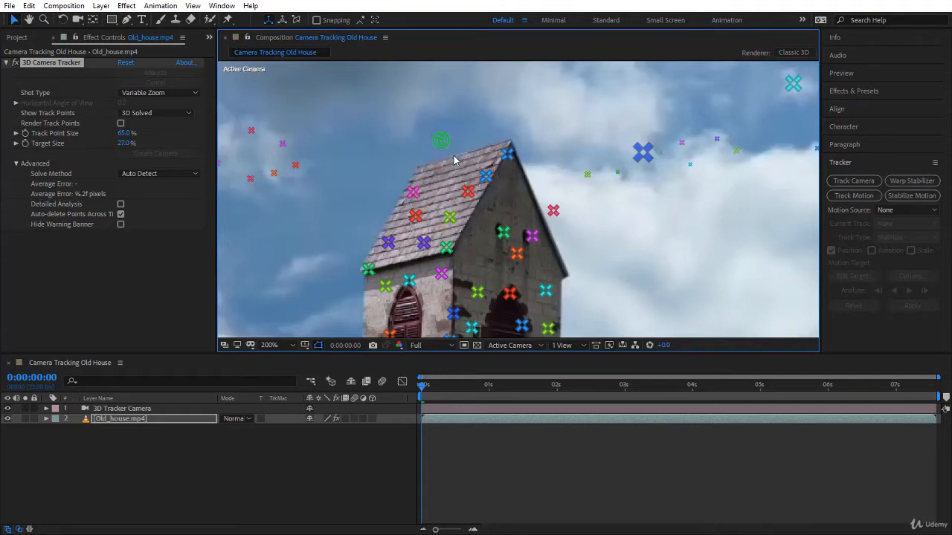
pyautogui.click(447, 194)
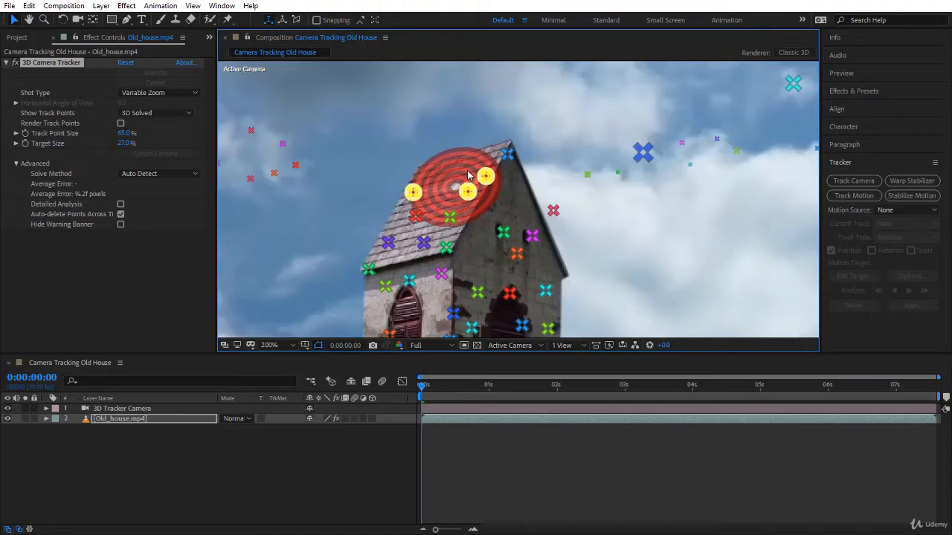
pyautogui.click(424, 226)
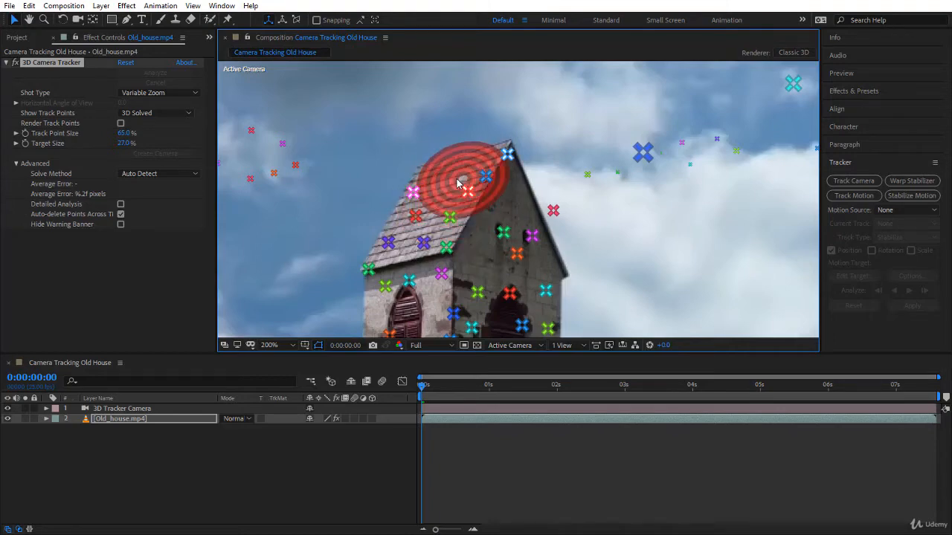
# Create a solid on the tower roof from three roof track points, with their target moved to the middle of the roof face
pyautogui.click(458, 182)
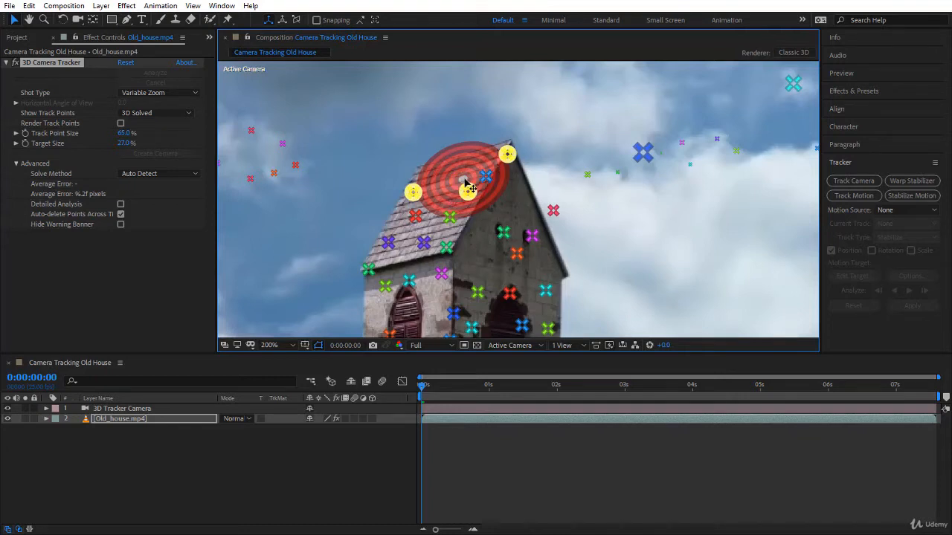
pyautogui.moveTo(465, 184); pyautogui.dragTo(490, 127)
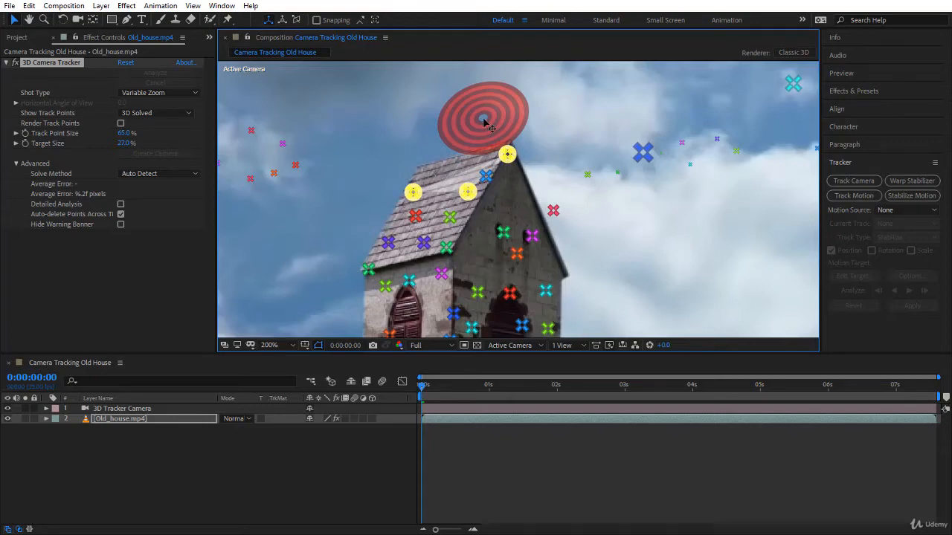
pyautogui.moveTo(484, 121); pyautogui.dragTo(435, 207)
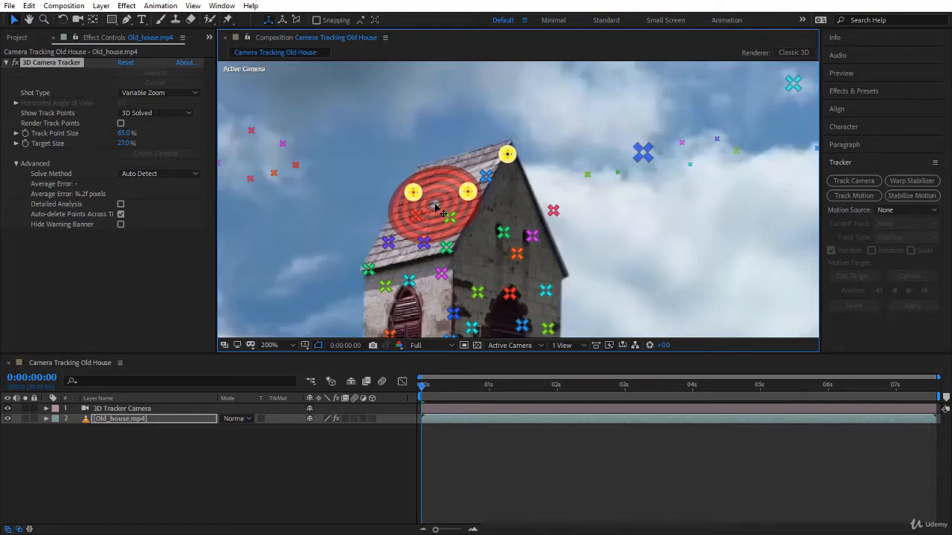
pyautogui.rightClick(436, 207)
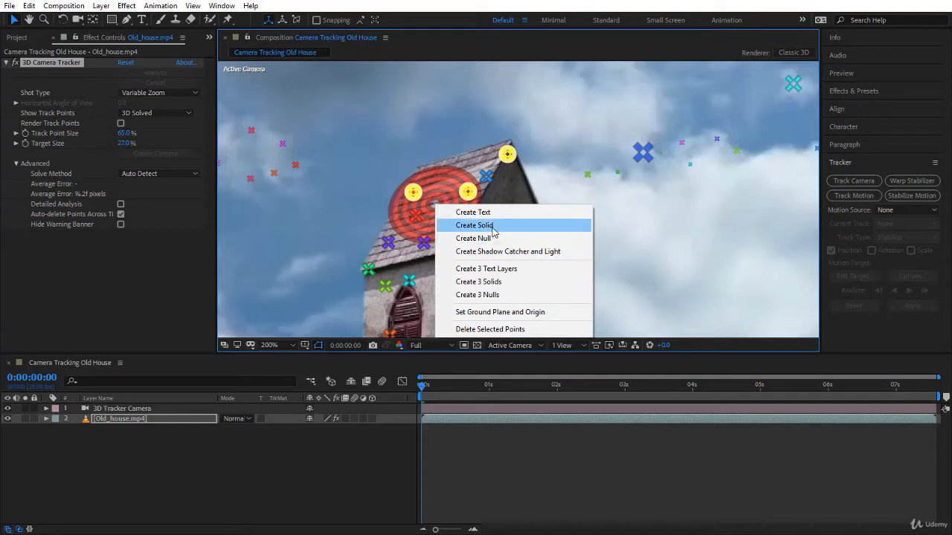
pyautogui.click(493, 233)
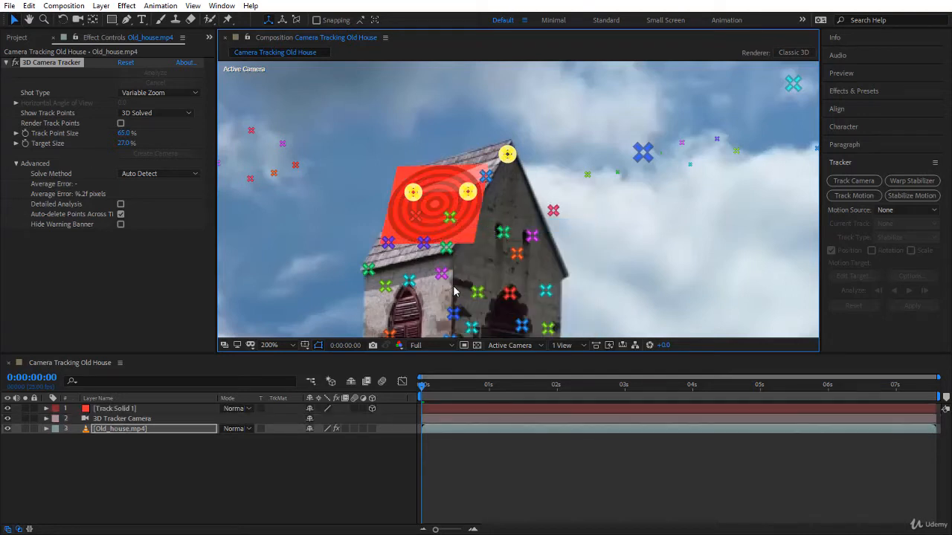
# Preview the tracked solid from the start with the whole frame fitted in view, and return to the first frame
pyautogui.click(422, 390)
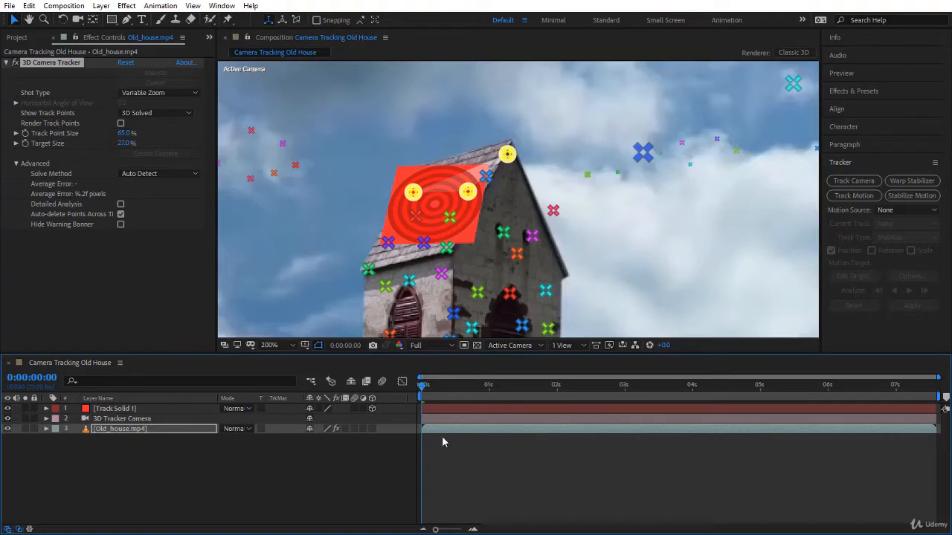
pyautogui.click(451, 457)
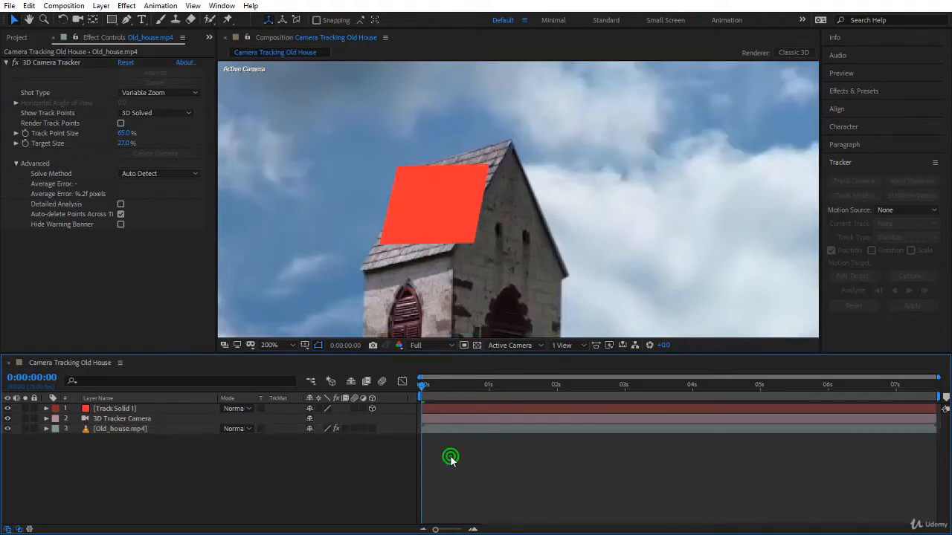
pyautogui.click(283, 347)
pyautogui.click(292, 146)
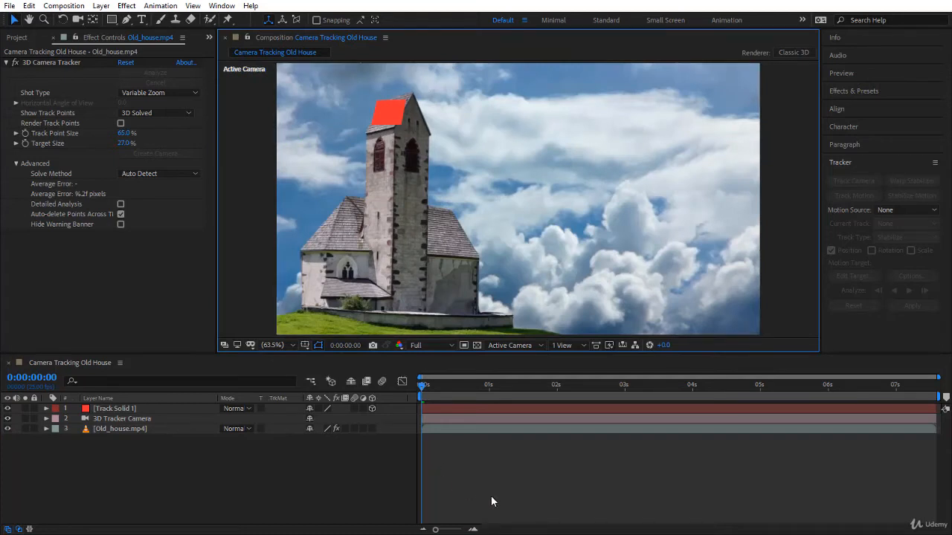
pyautogui.press('space')
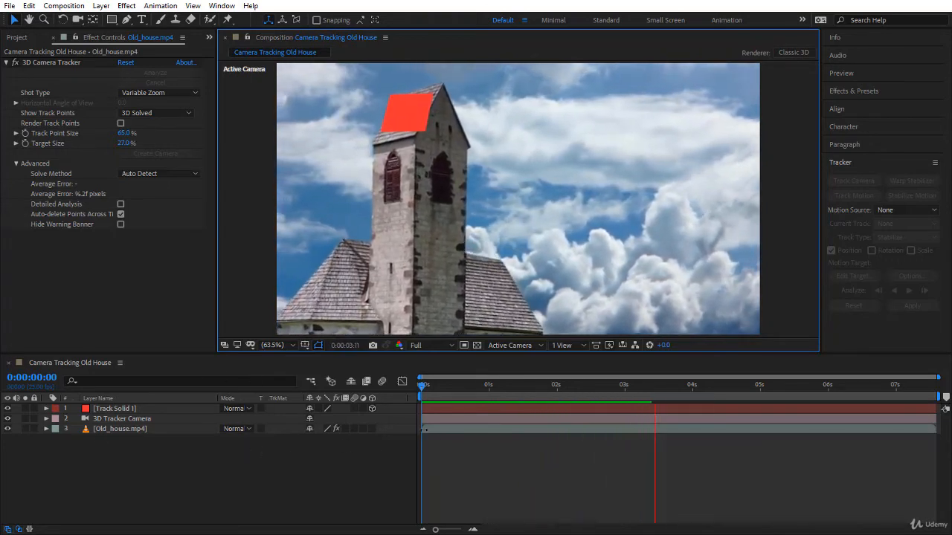
pyautogui.click(426, 387)
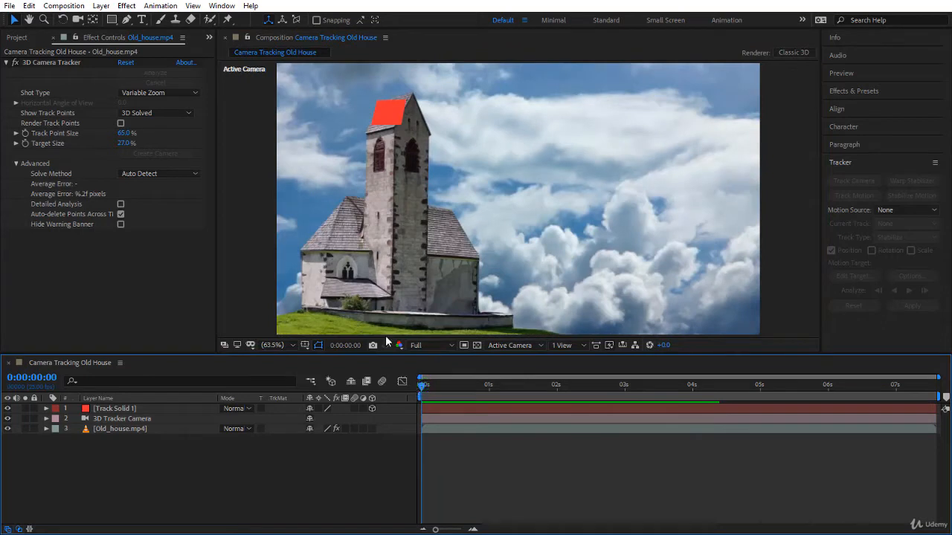
# Reduce the opacity of Track Solid 1 to 52% so the roof shows through
pyautogui.click(179, 408)
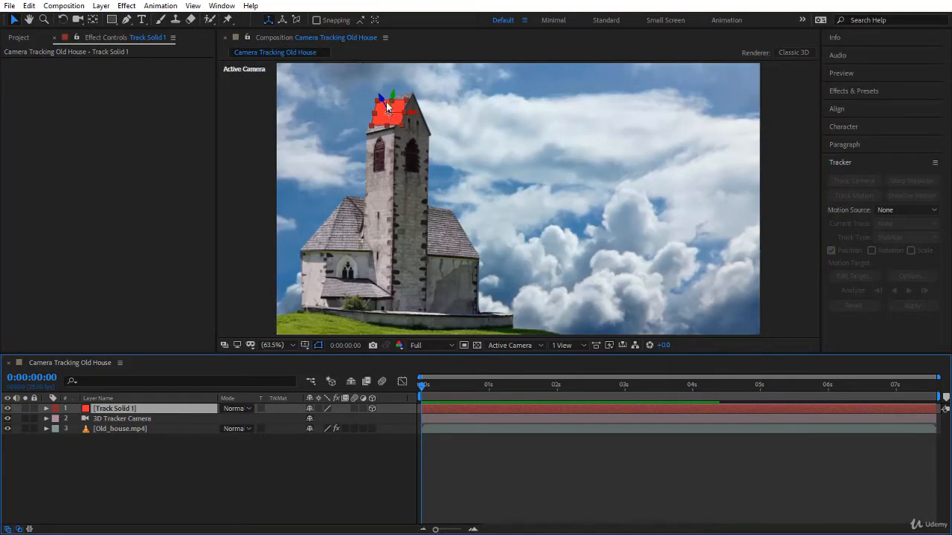
pyautogui.scroll(5, 387, 110)
pyautogui.scroll(-2, 386, 102)
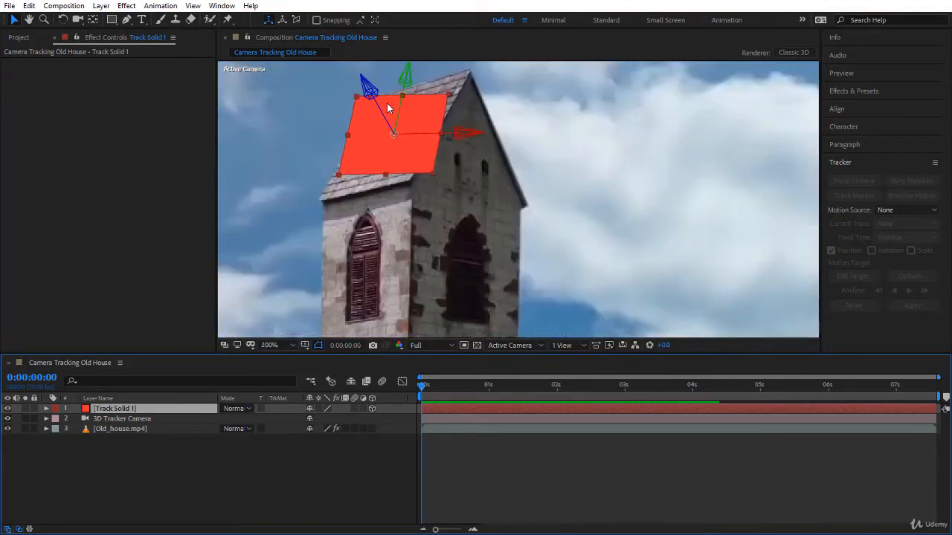
pyautogui.press('t')
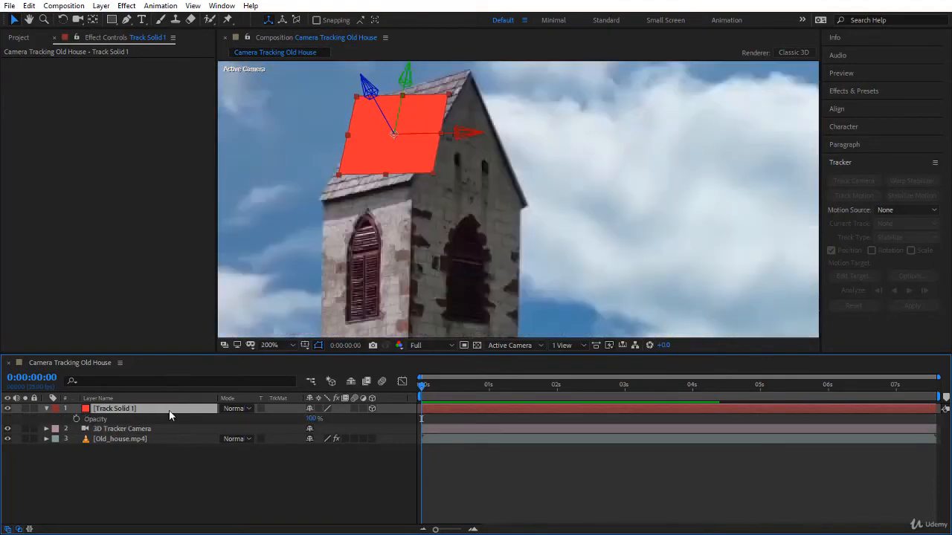
pyautogui.moveTo(311, 421); pyautogui.dragTo(283, 419)
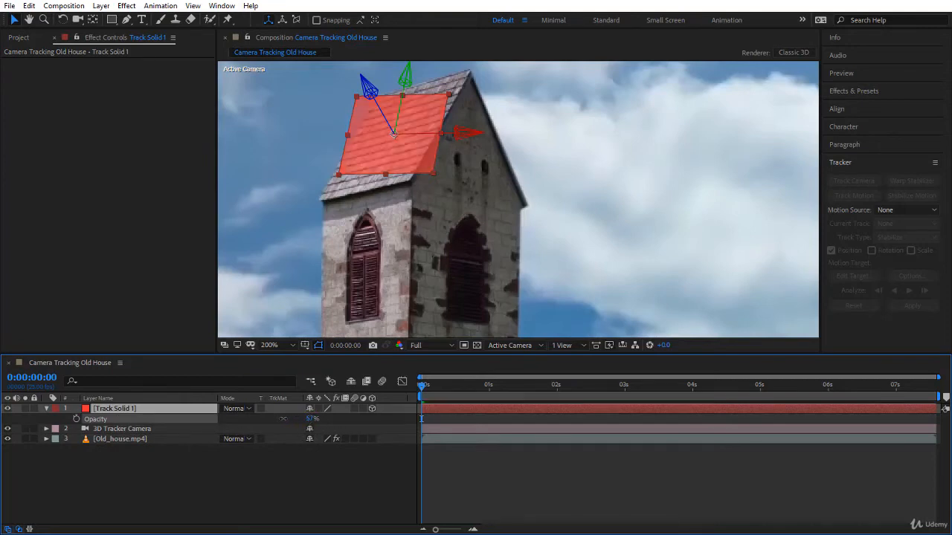
pyautogui.press('Return')
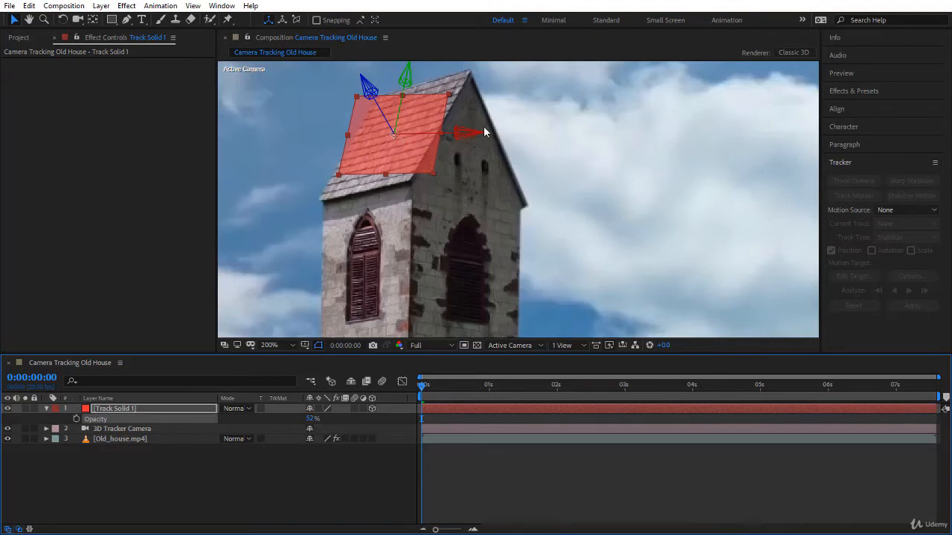
# Rotate Track Solid 1 about its X and Y axes to match the roof slope, and check the alignment along the timeline
pyautogui.press('w')
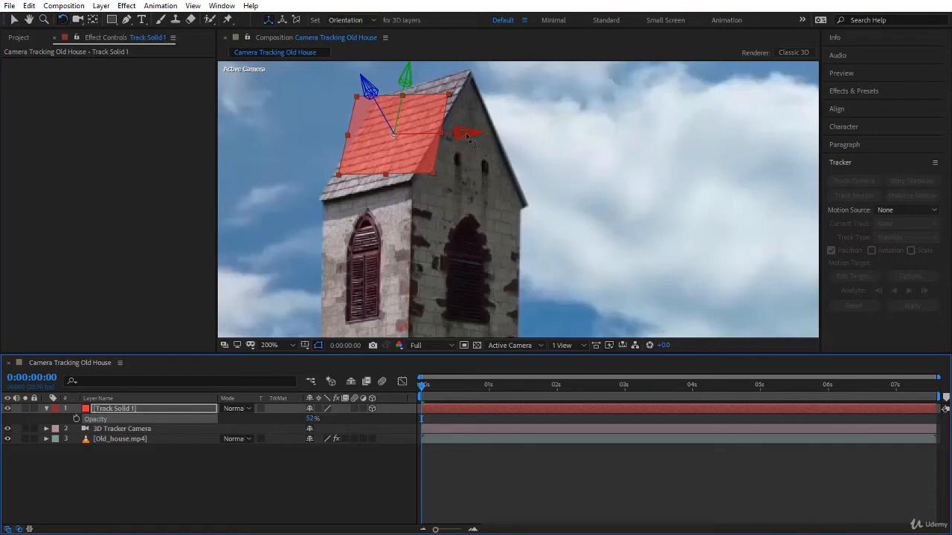
pyautogui.moveTo(469, 137); pyautogui.dragTo(481, 114)
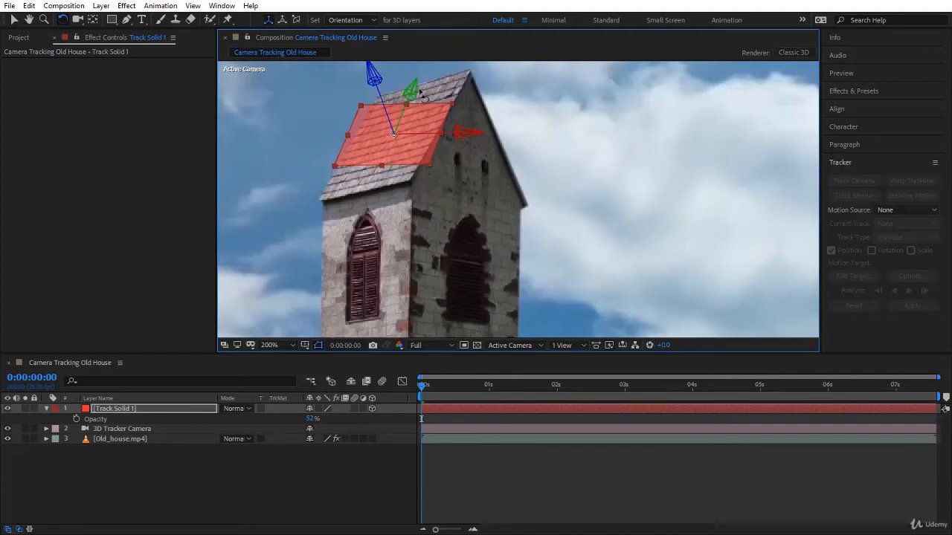
pyautogui.moveTo(411, 93); pyautogui.dragTo(399, 93)
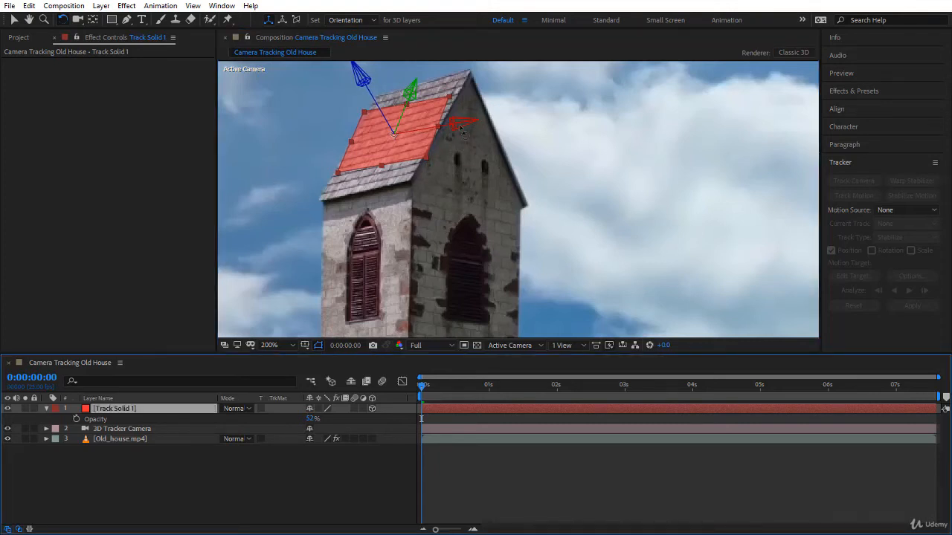
pyautogui.moveTo(459, 123); pyautogui.dragTo(459, 127)
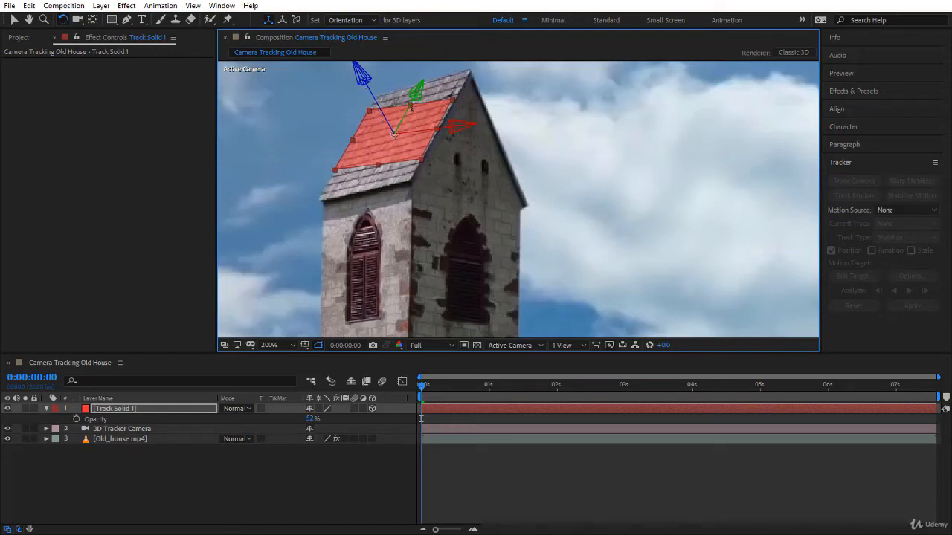
pyautogui.moveTo(423, 386); pyautogui.dragTo(426, 466)
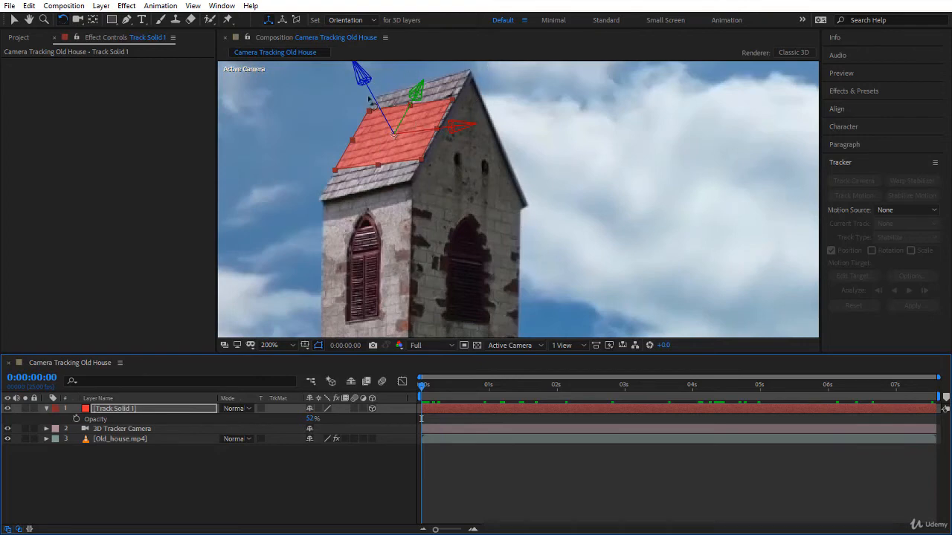
# Apply the Corner Pin effect to Track Solid 1 and pull its four corners onto the tower roof's corners at the first frame
pyautogui.click(892, 92)
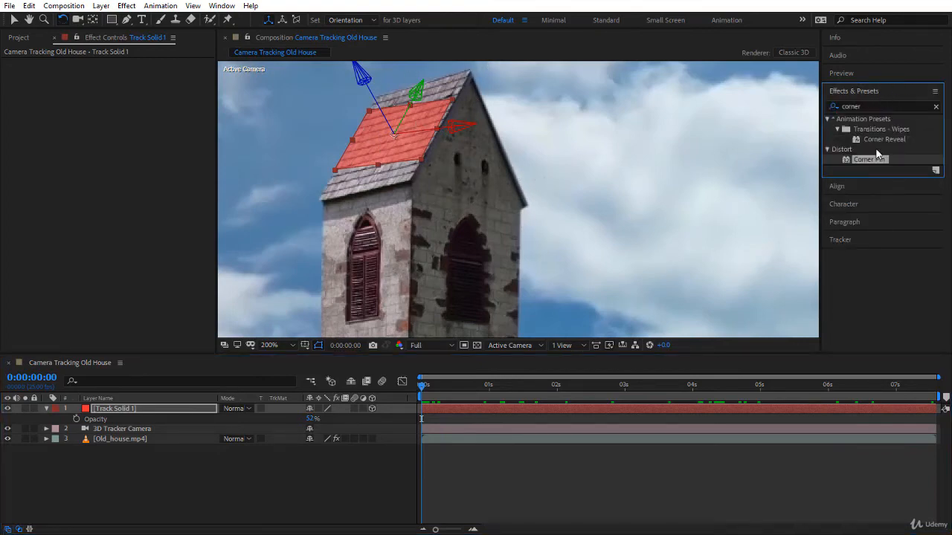
pyautogui.moveTo(875, 159); pyautogui.dragTo(154, 414)
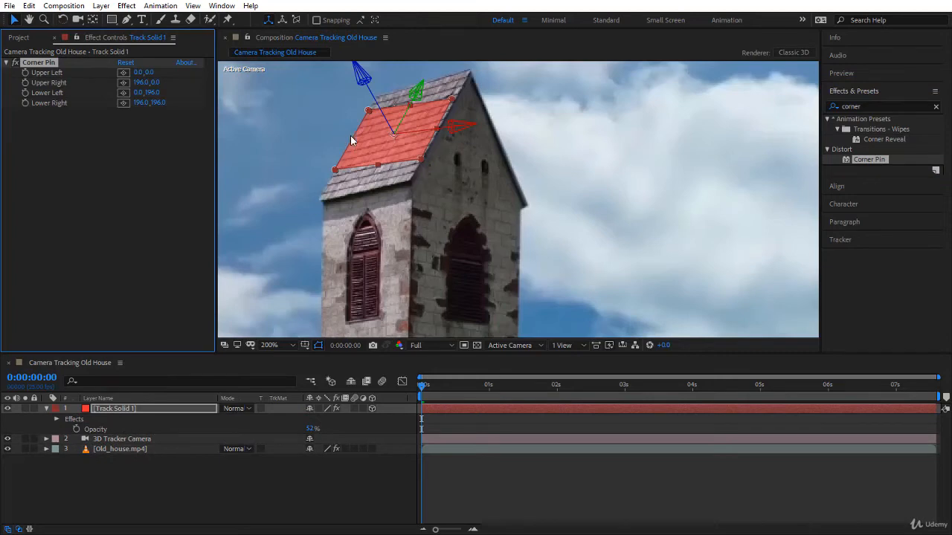
pyautogui.click(367, 114)
pyautogui.moveTo(367, 112); pyautogui.dragTo(377, 97)
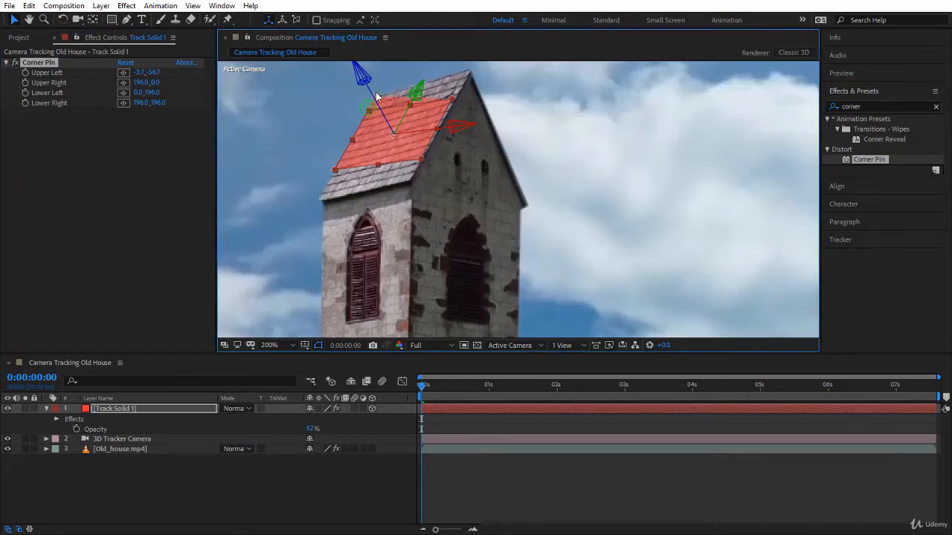
pyautogui.moveTo(450, 98); pyautogui.dragTo(471, 70)
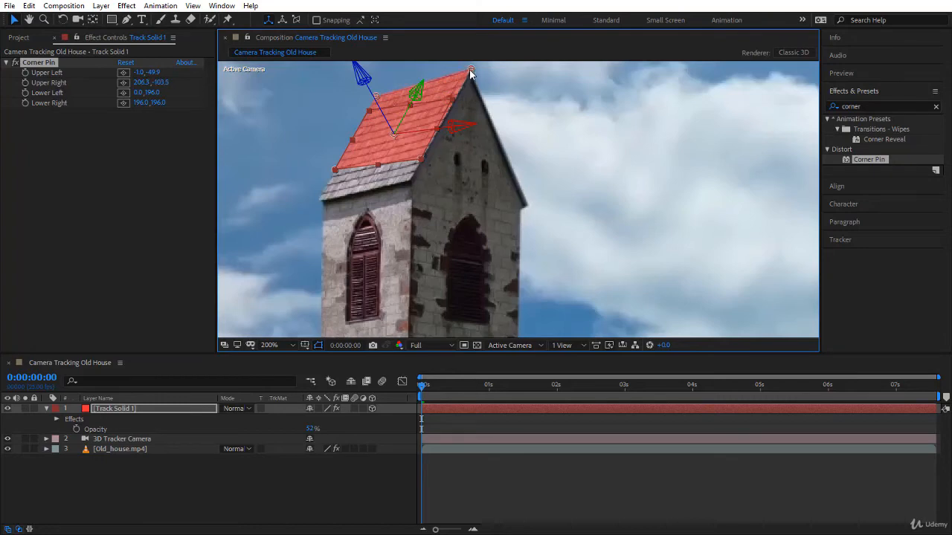
pyautogui.moveTo(418, 160); pyautogui.dragTo(409, 179)
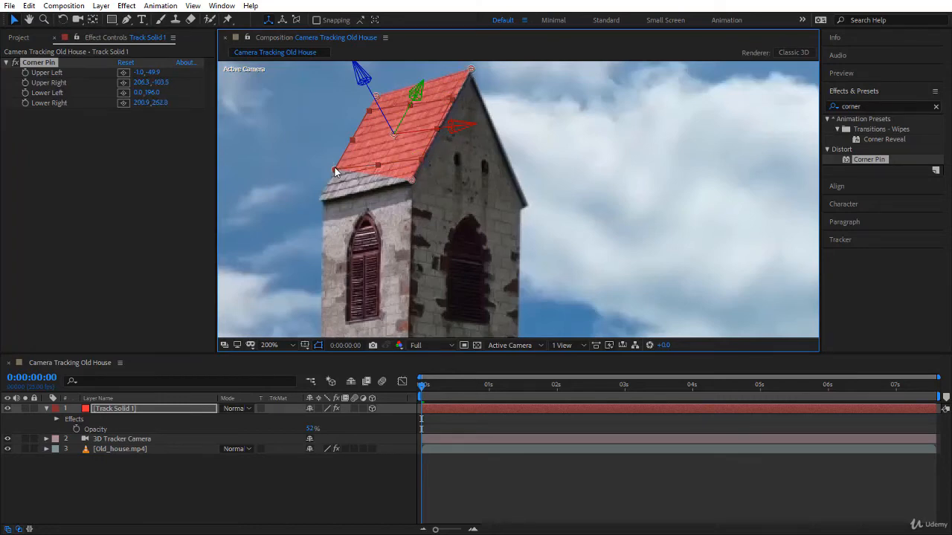
pyautogui.moveTo(335, 171); pyautogui.dragTo(317, 200)
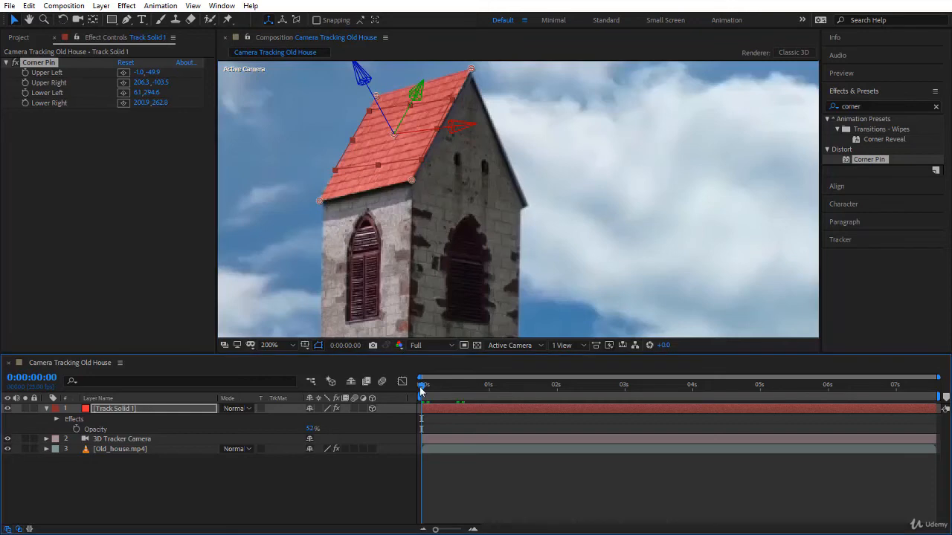
# Preview the corner-pinned solid and scrub to the last frame to check how it fits the roof edges
pyautogui.press('space')
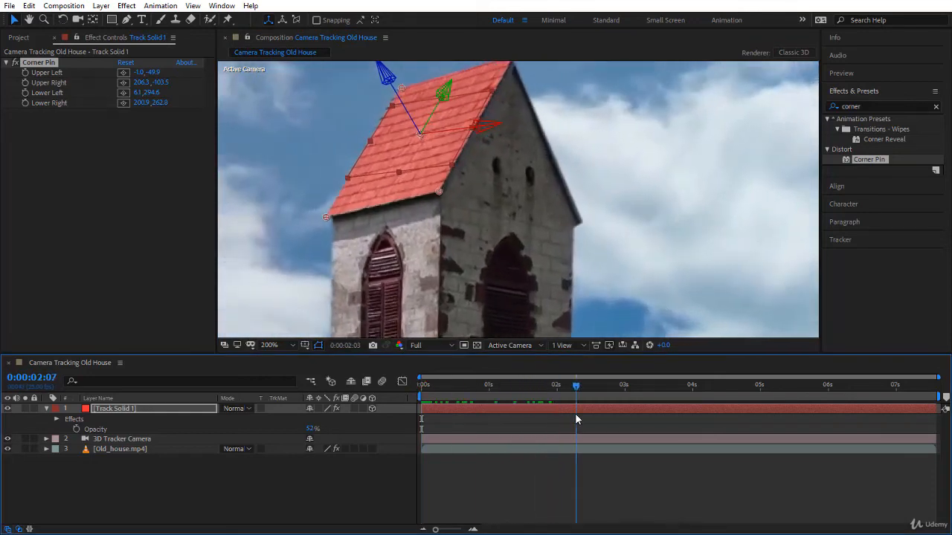
pyautogui.press(',')
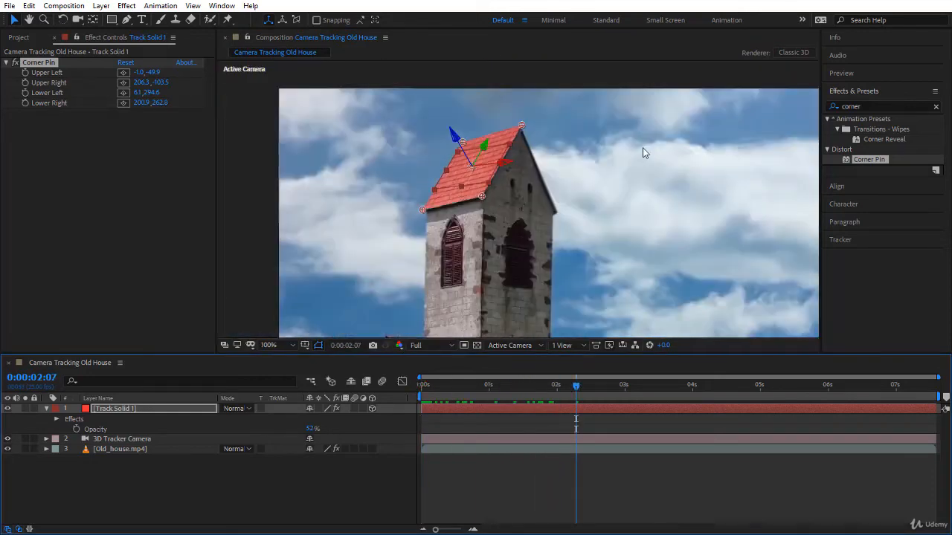
pyautogui.moveTo(577, 385); pyautogui.dragTo(934, 391)
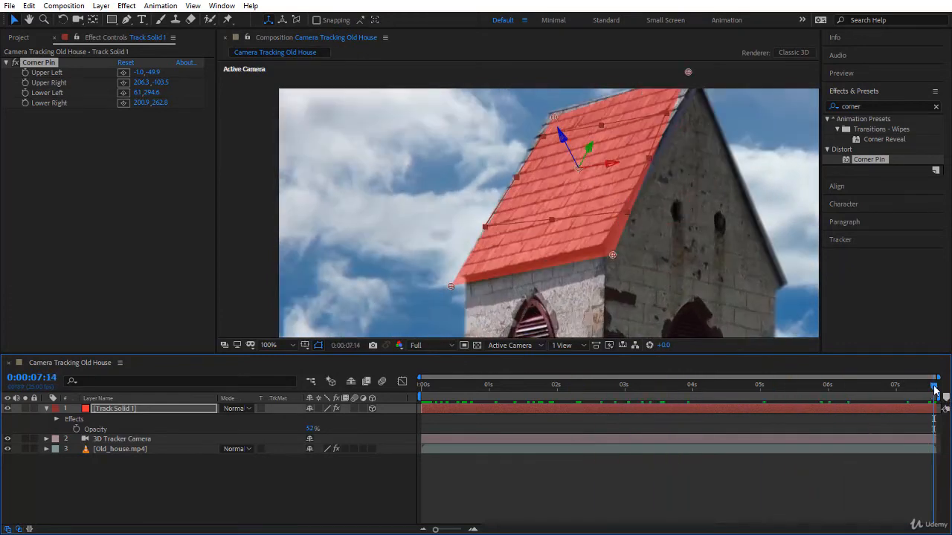
# Set keyframes for all four Corner Pin corners at the first frame
pyautogui.press('Home')
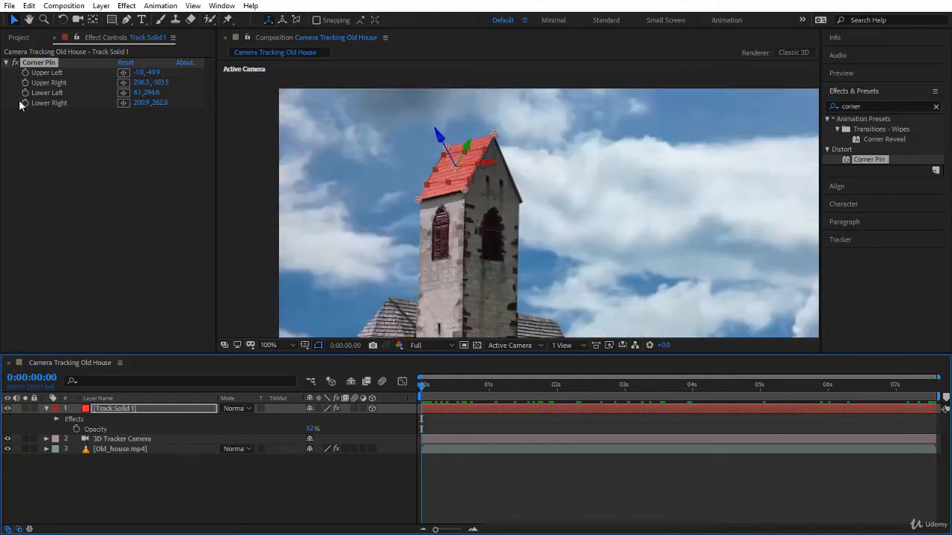
pyautogui.click(25, 72)
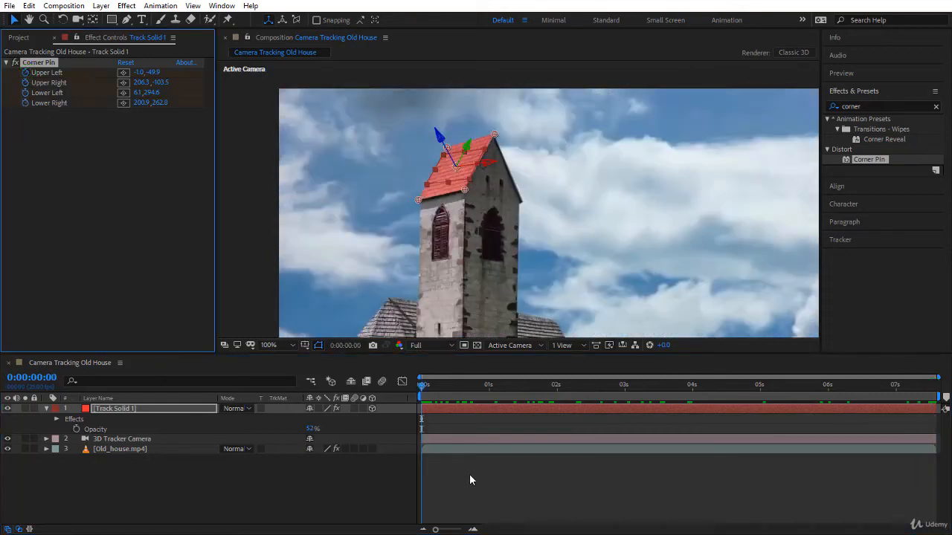
pyautogui.click(426, 388)
# At 0:00:07:14, realign the four Corner Pin corners with the roof's edges and fit the whole frame in view
pyautogui.press('End')
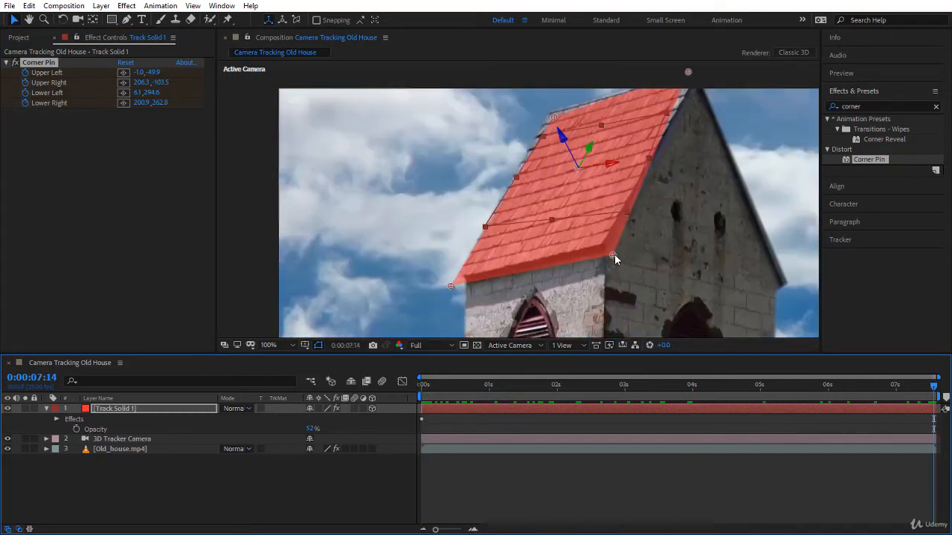
pyautogui.moveTo(614, 254); pyautogui.dragTo(603, 246)
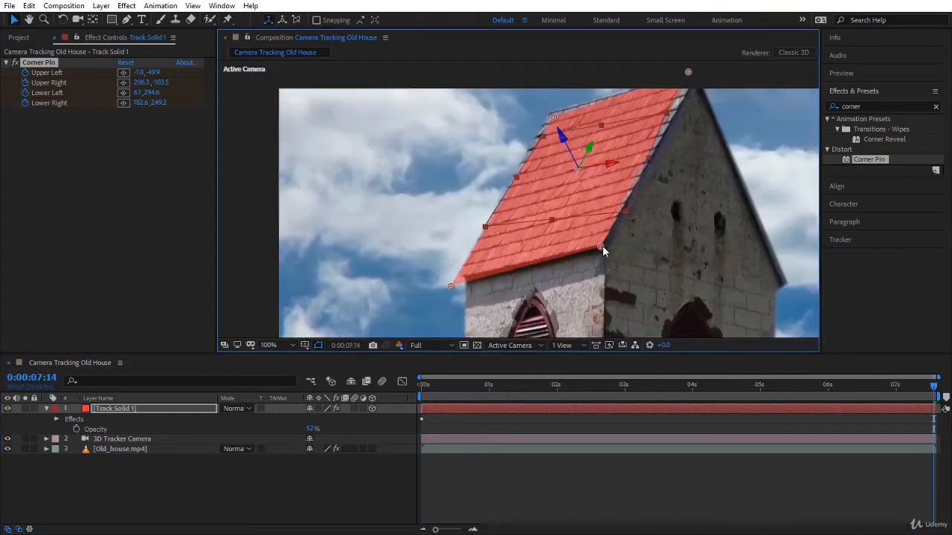
pyautogui.moveTo(453, 286); pyautogui.dragTo(456, 278)
pyautogui.moveTo(597, 159); pyautogui.dragTo(554, 235)
pyautogui.moveTo(646, 149); pyautogui.dragTo(653, 151)
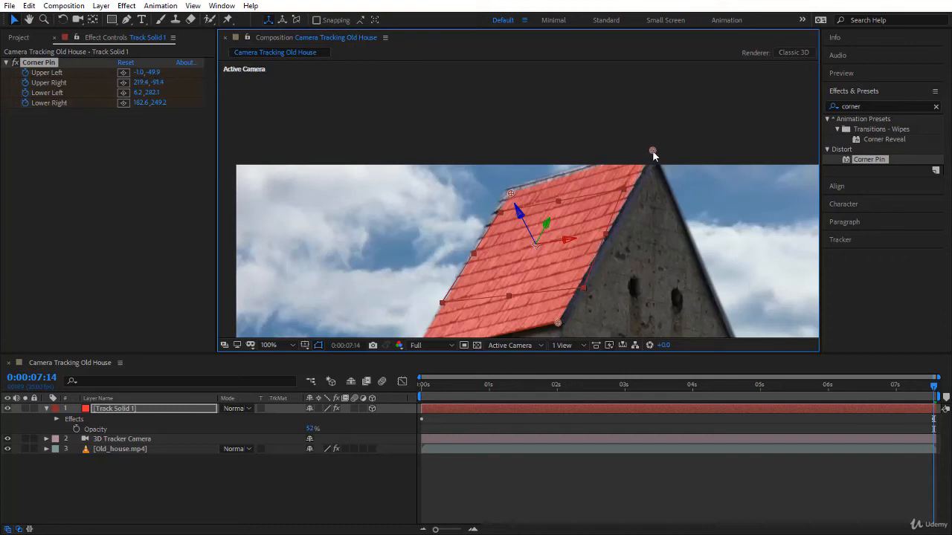
pyautogui.moveTo(513, 192); pyautogui.dragTo(510, 182)
pyautogui.click(288, 345)
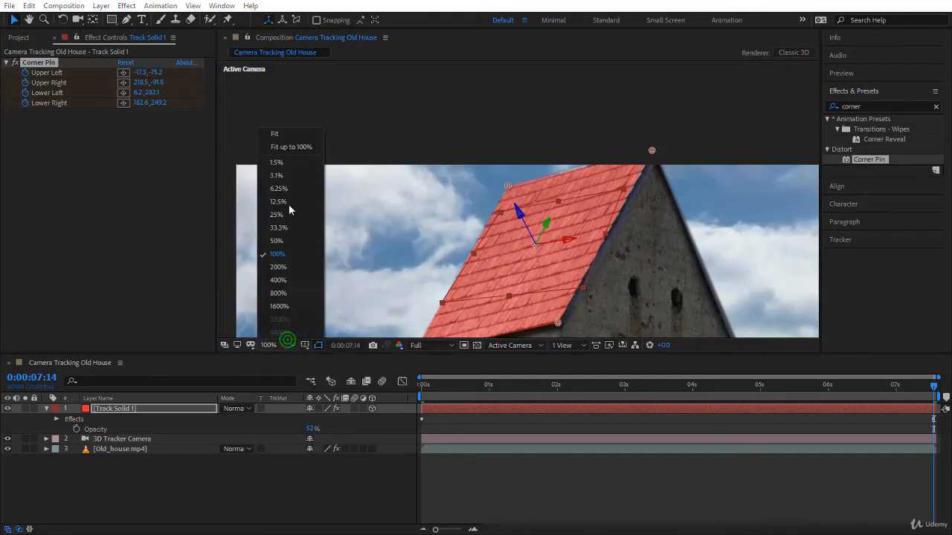
pyautogui.click(302, 147)
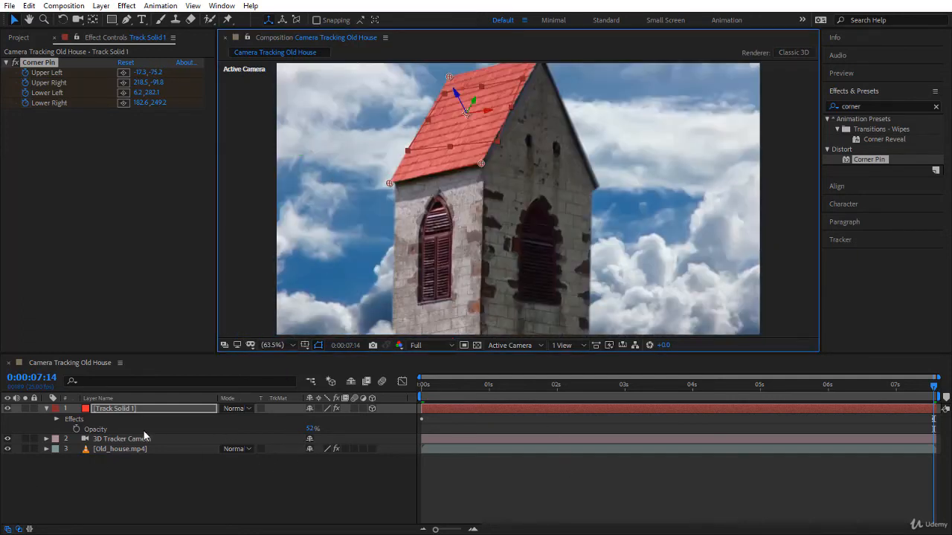
# Change the colour of Track Solid 1 to dark grey 333333 in its solid settings
pyautogui.click(165, 407)
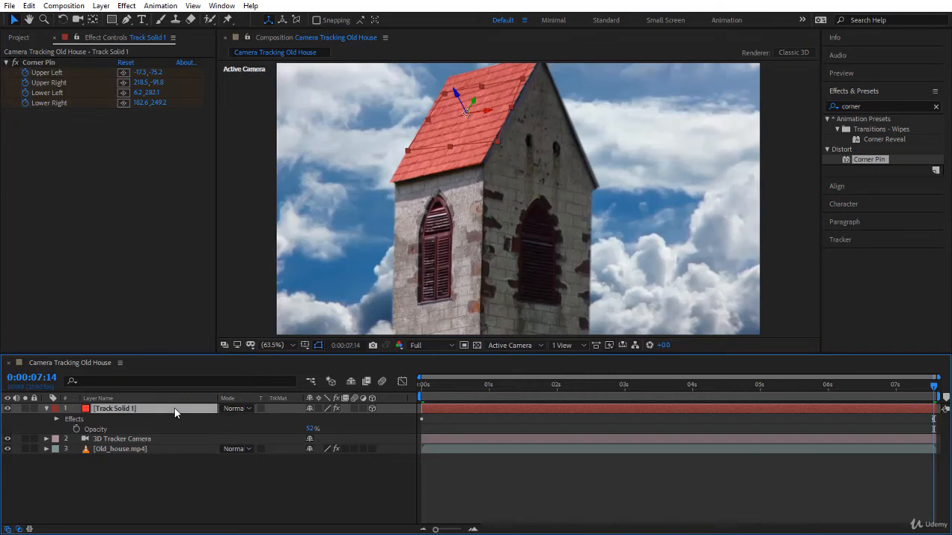
pyautogui.hotkey('ctrl', 'shift', 'y')
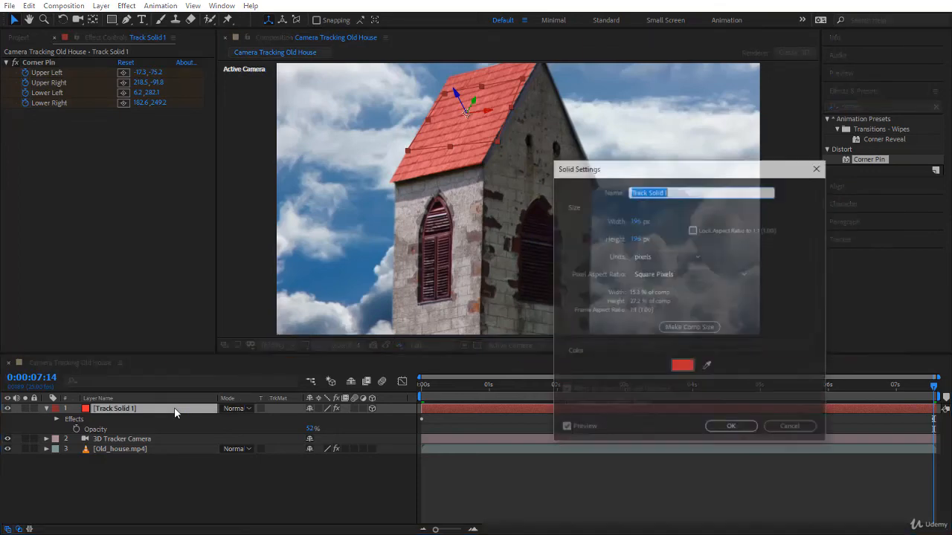
pyautogui.click(682, 365)
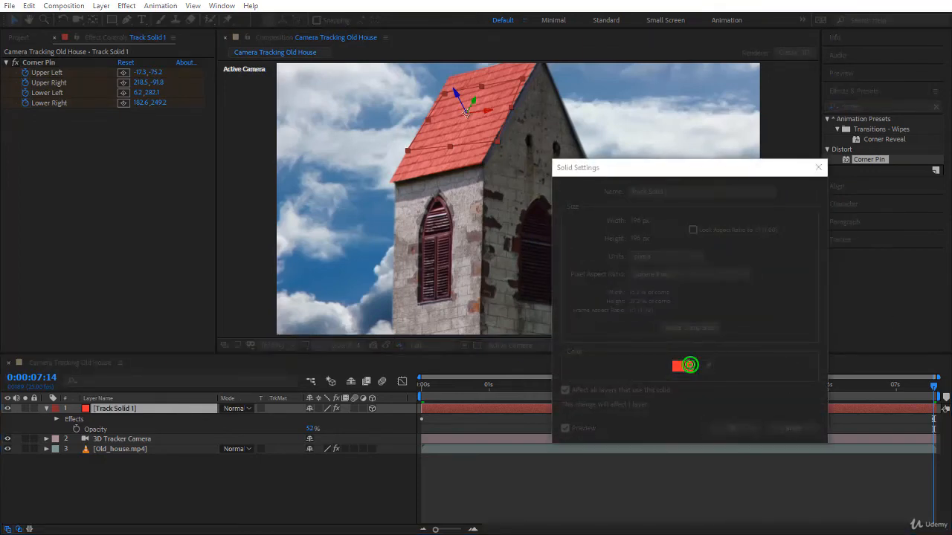
pyautogui.moveTo(648, 365); pyautogui.dragTo(589, 419)
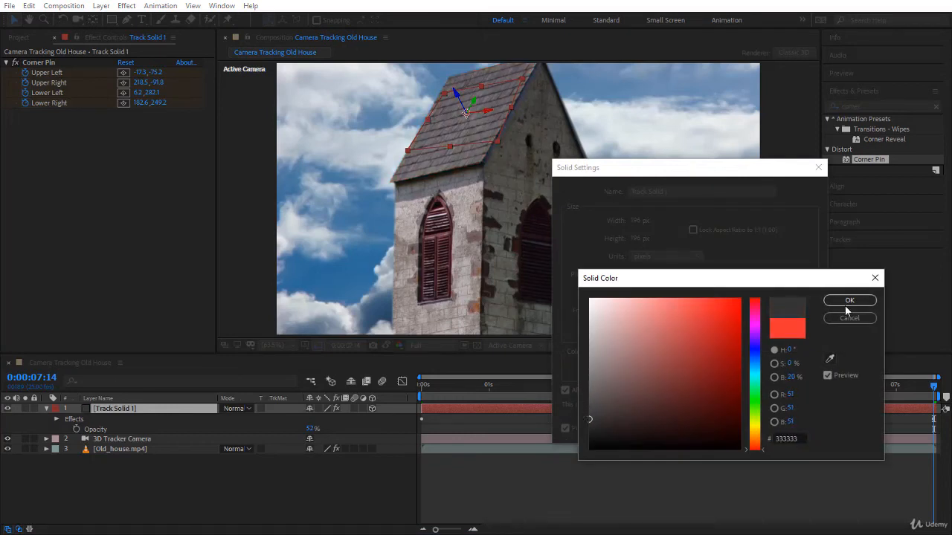
pyautogui.click(847, 301)
pyautogui.click(732, 428)
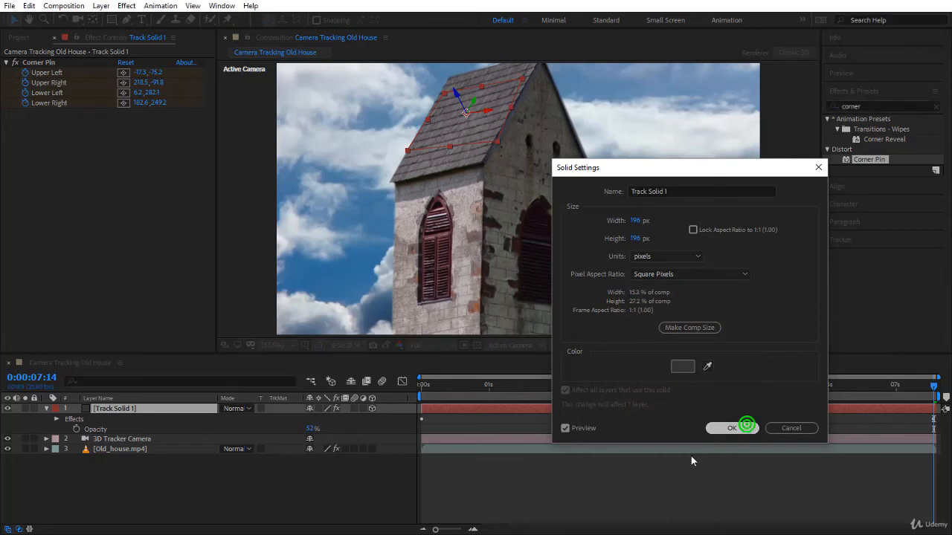
# Play the darkened roof animation from the first frame with the whole frame fitted in view
pyautogui.click(273, 346)
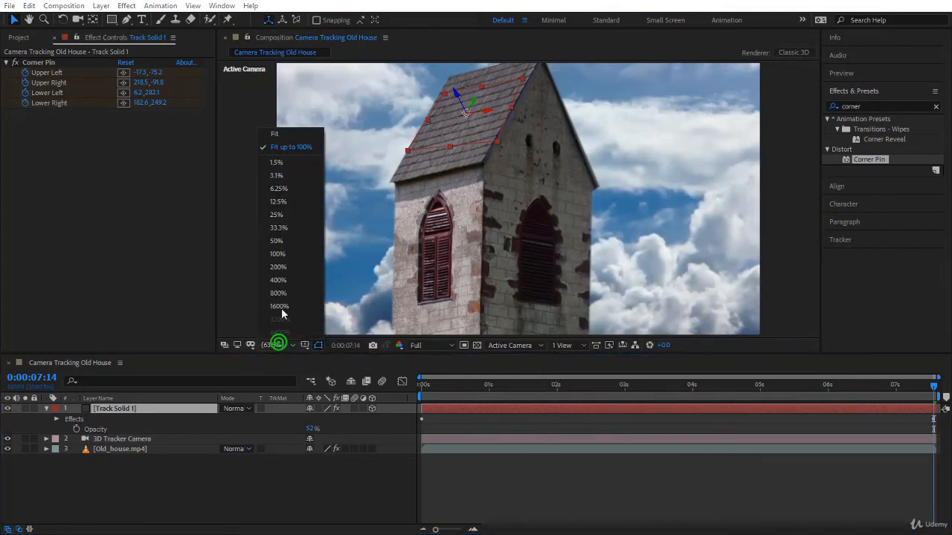
pyautogui.click(309, 146)
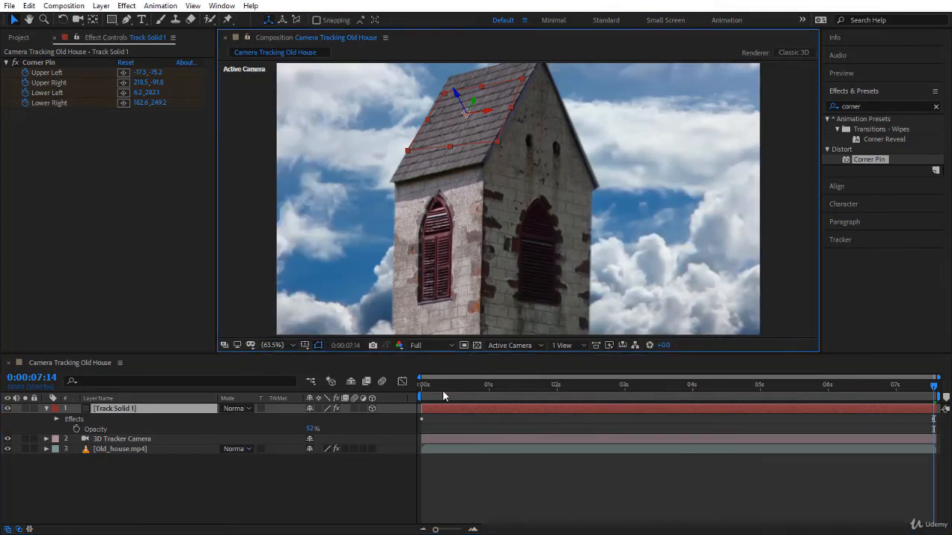
pyautogui.moveTo(443, 388); pyautogui.dragTo(350, 391)
pyautogui.click(509, 489)
pyautogui.press('space')
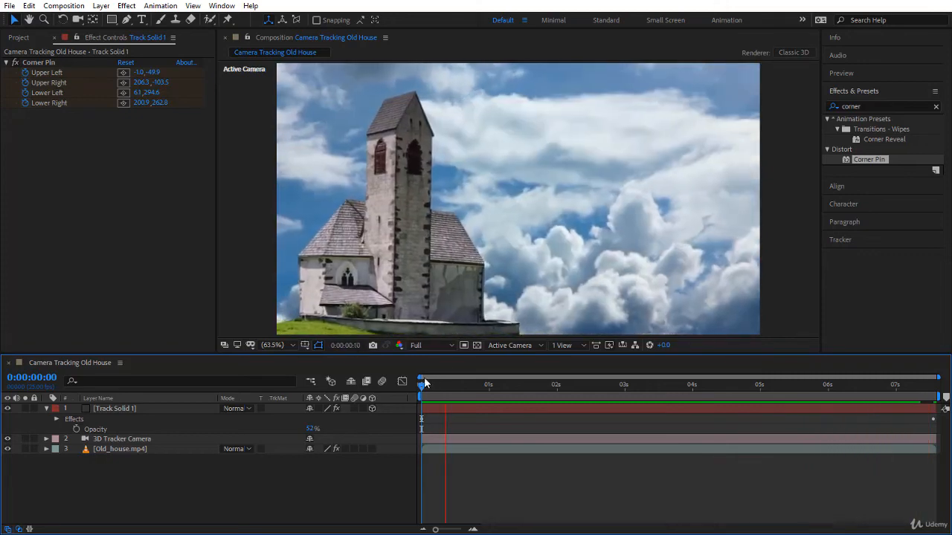
# At 0:00:03:24, move the Lower Right corner pin of Track Solid 1 to about 214.2, 275.0 on the roof's corner
pyautogui.moveTo(419, 389); pyautogui.dragTo(688, 413)
pyautogui.click(413, 117)
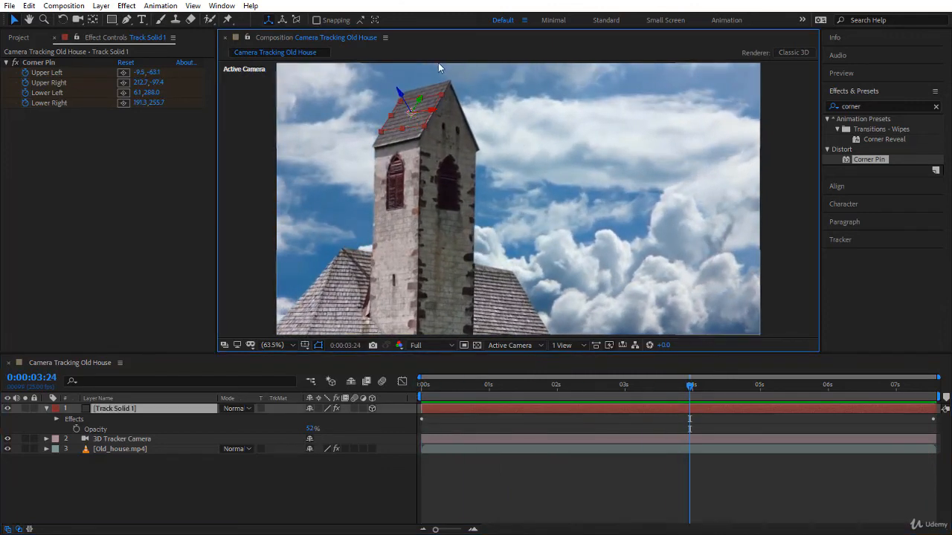
pyautogui.click(38, 62)
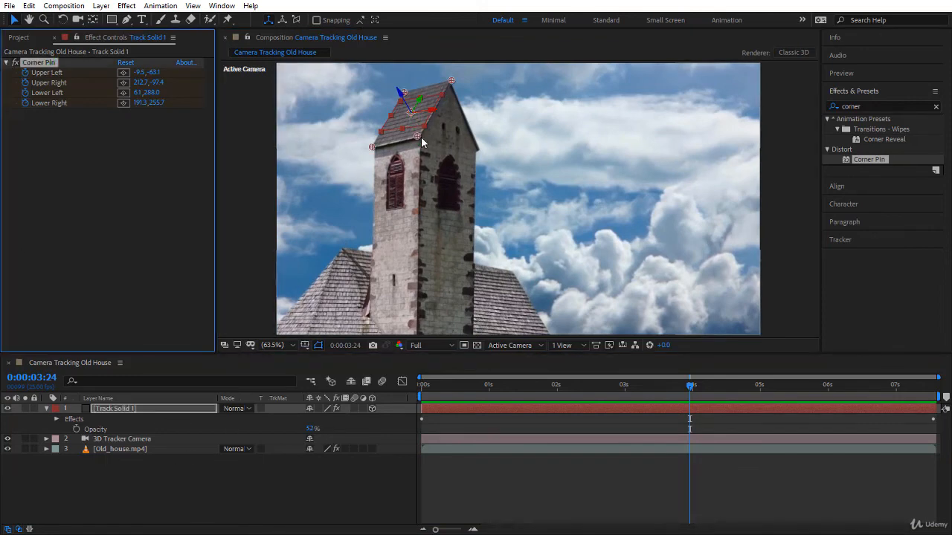
pyautogui.moveTo(421, 137); pyautogui.dragTo(423, 138)
pyautogui.click(612, 493)
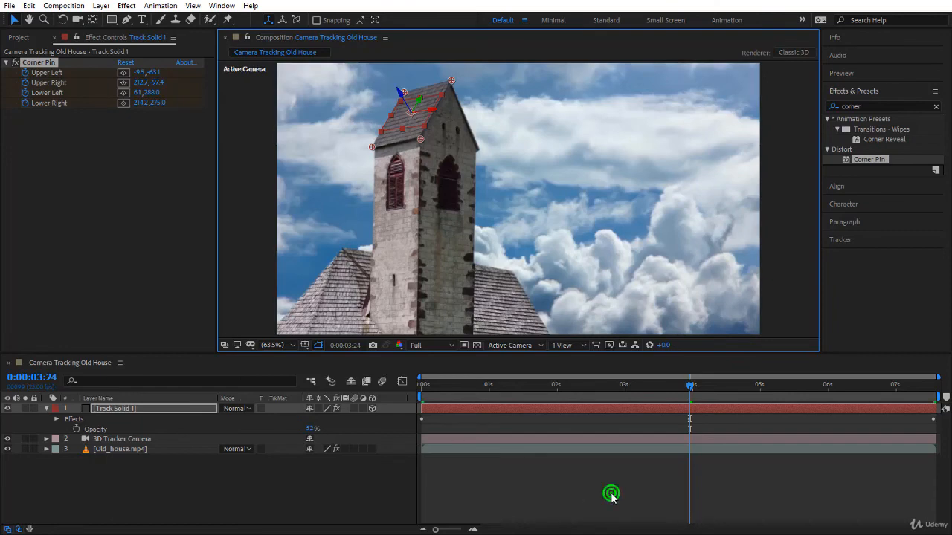
# Preview the corrected roof tracking from the start and return to the first frame
pyautogui.press('Home')
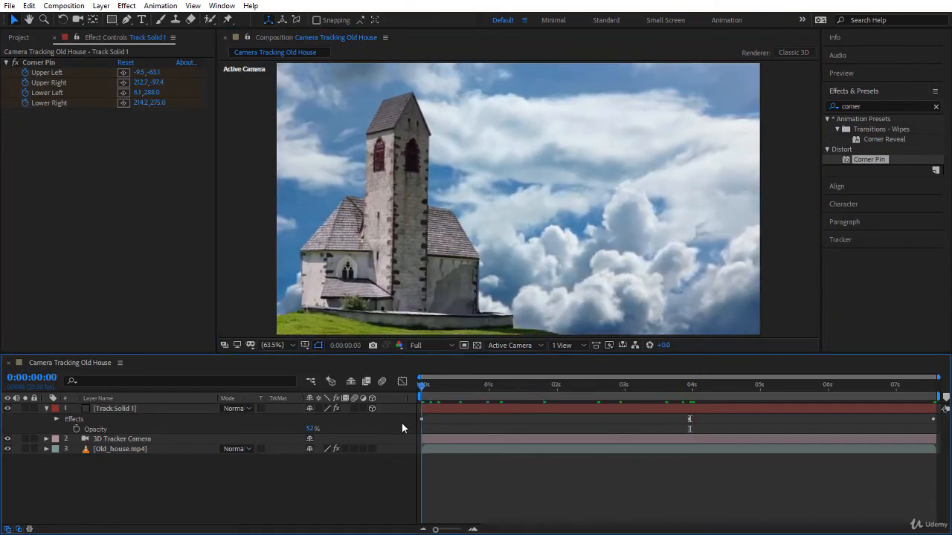
pyautogui.press('space')
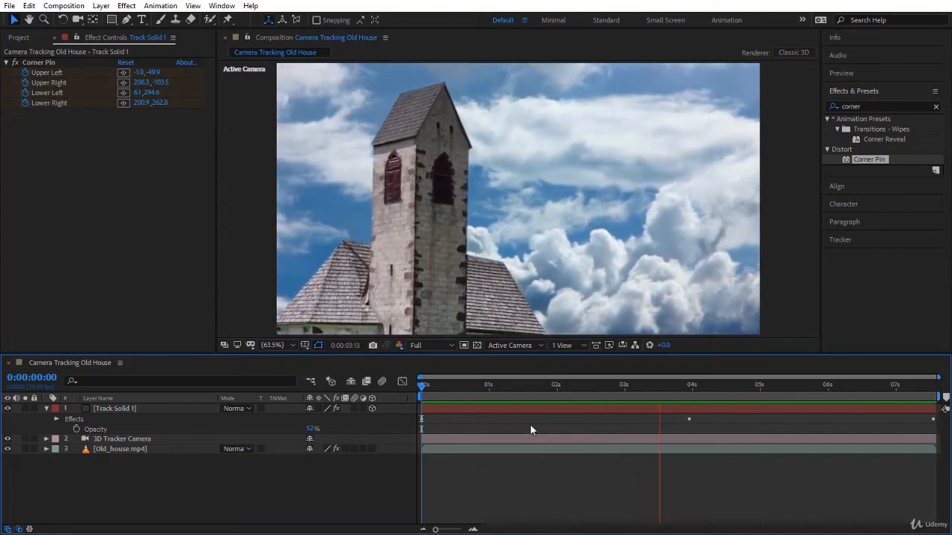
pyautogui.click(425, 386)
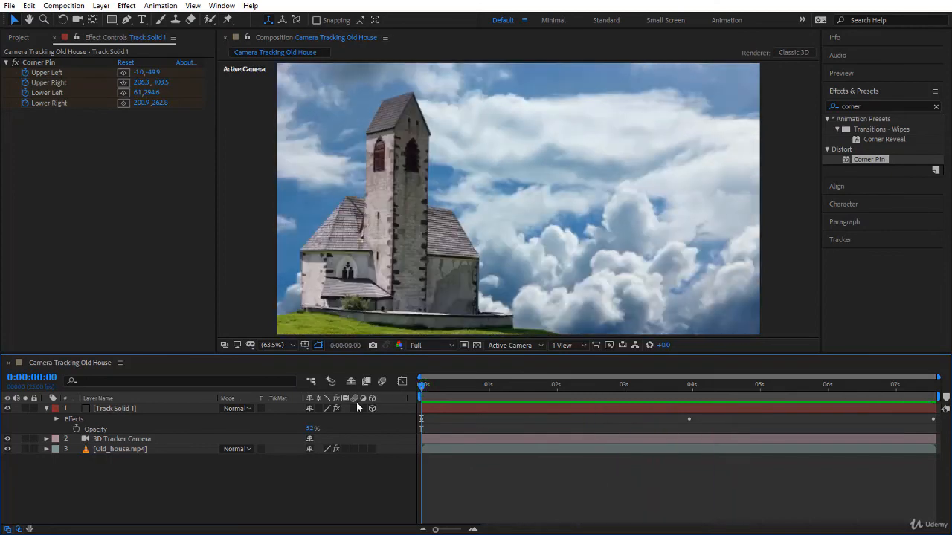
# Show the 3D Camera Tracker points of Old_house.mp4 and examine the creation options for a target on the tower wall
pyautogui.click(128, 449)
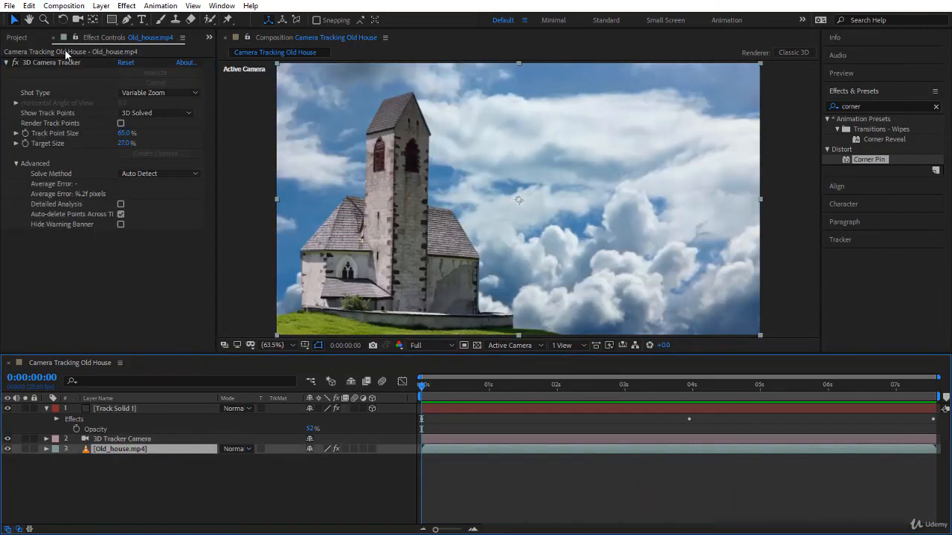
pyautogui.click(66, 64)
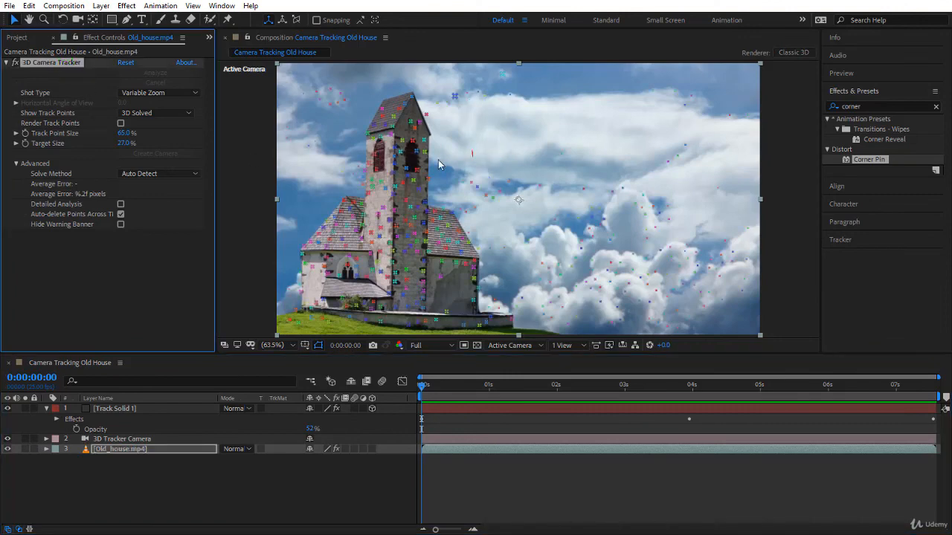
pyautogui.rightClick(410, 199)
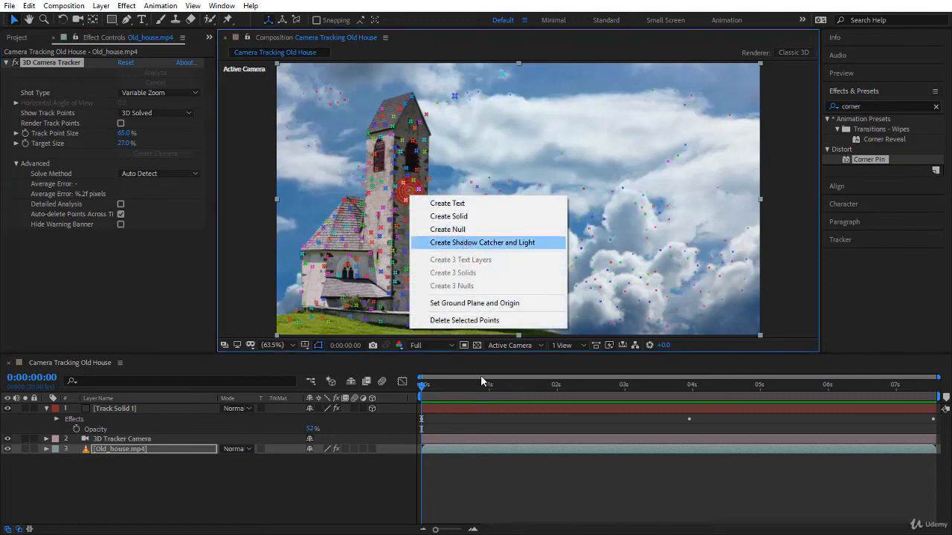
pyautogui.click(510, 491)
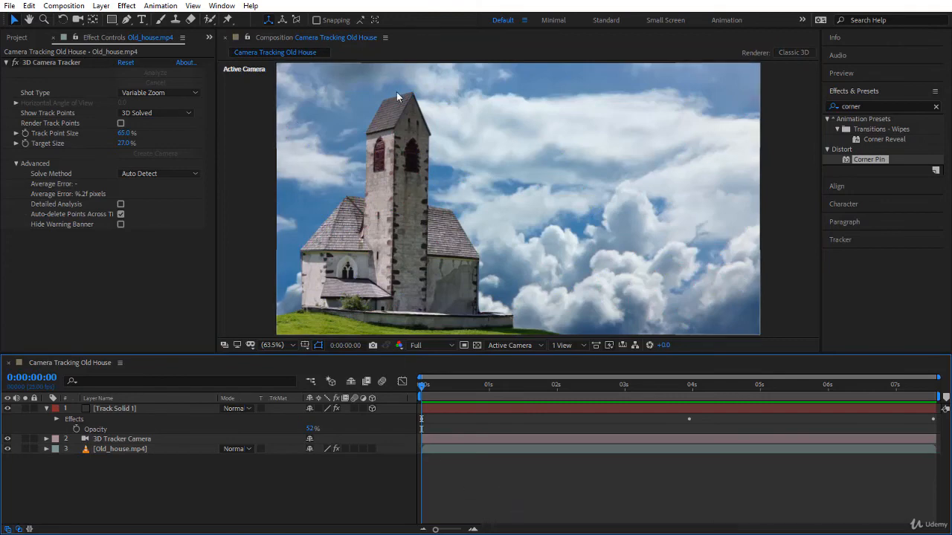